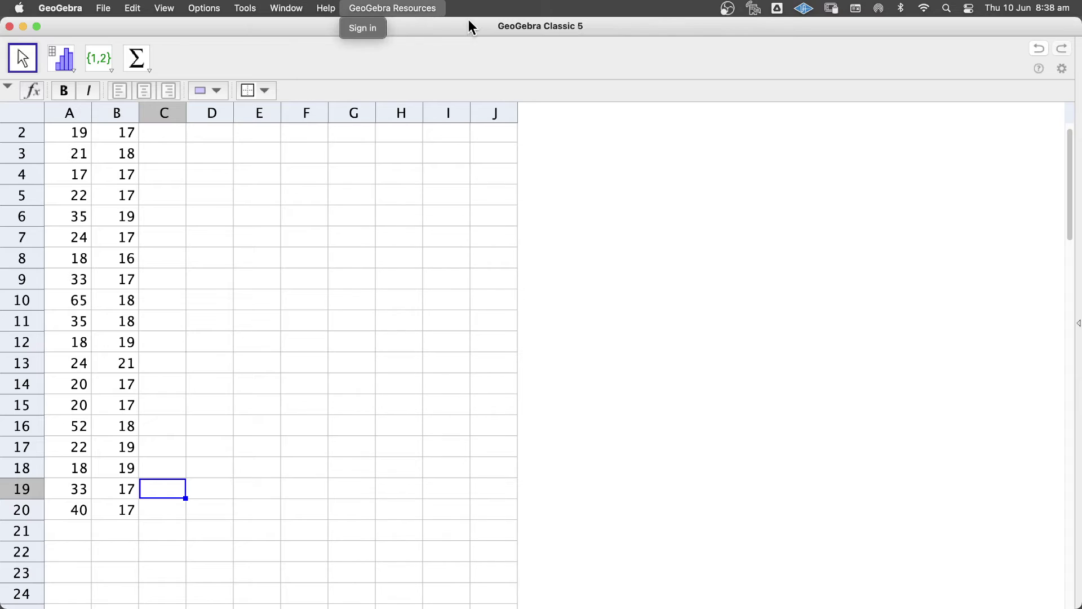
click(469, 24)
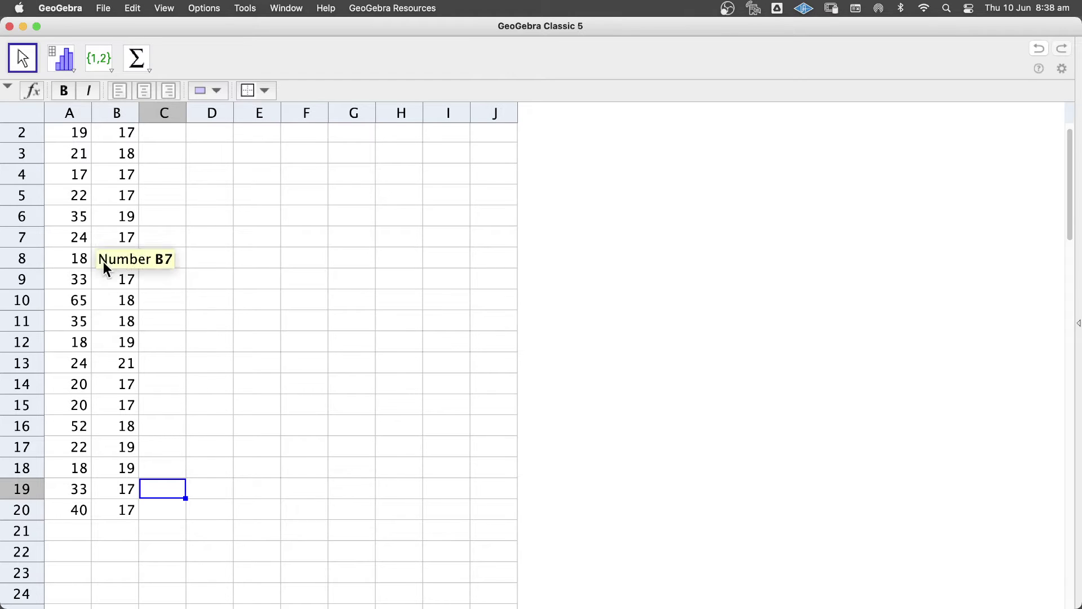
click(175, 508)
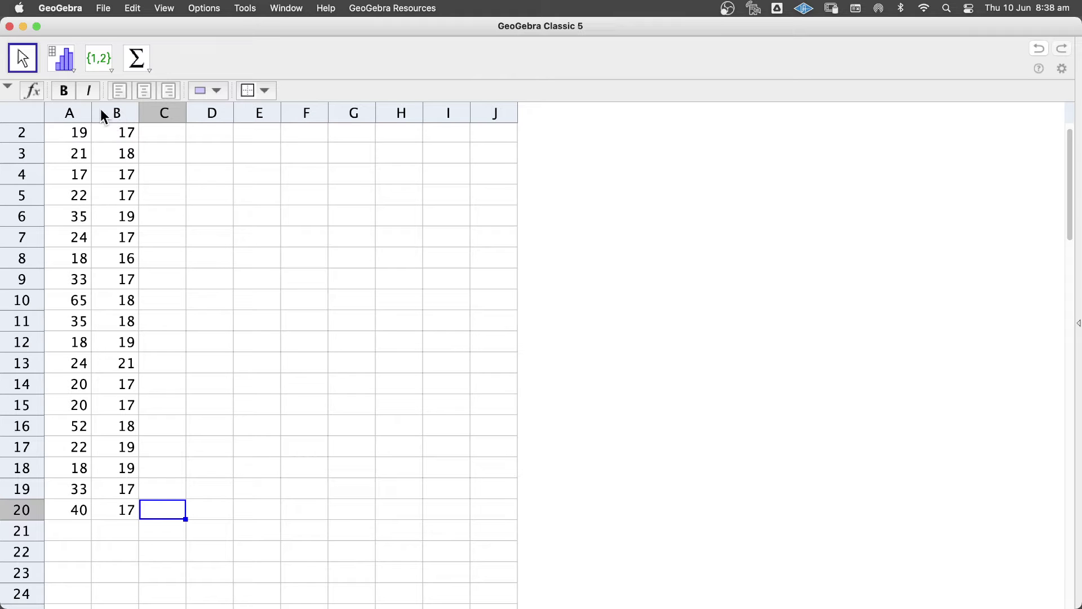
click(58, 112)
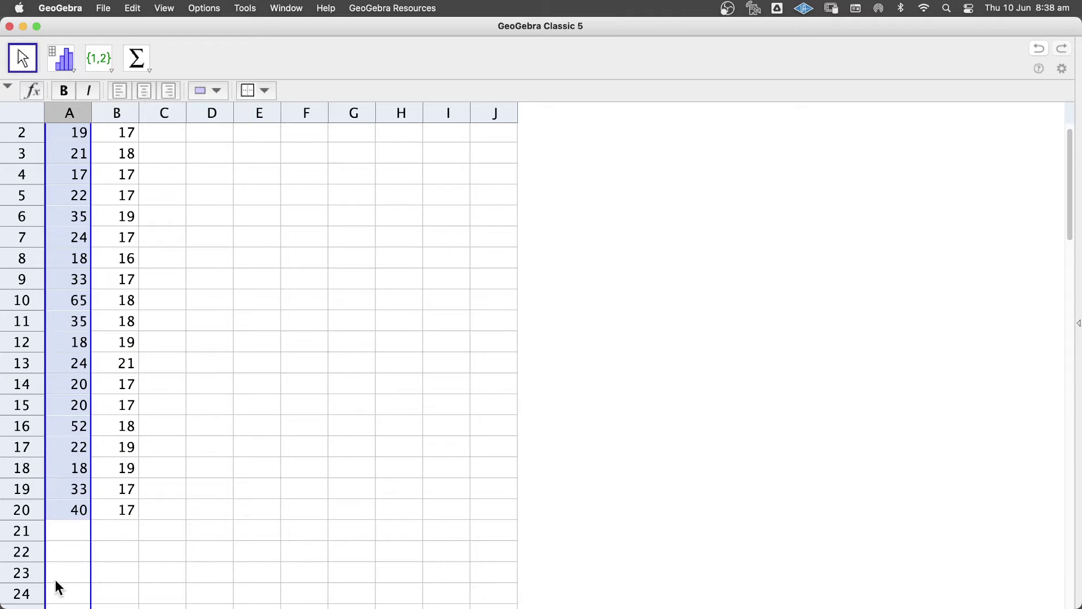
scroll(39, 225, up, 1)
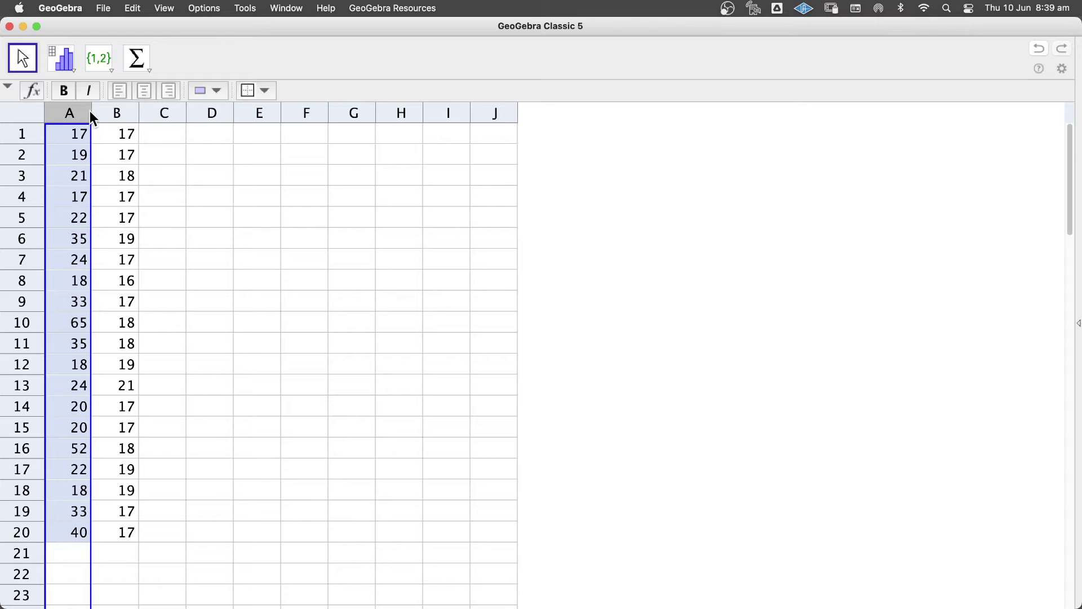
click(120, 108)
click(168, 108)
click(209, 111)
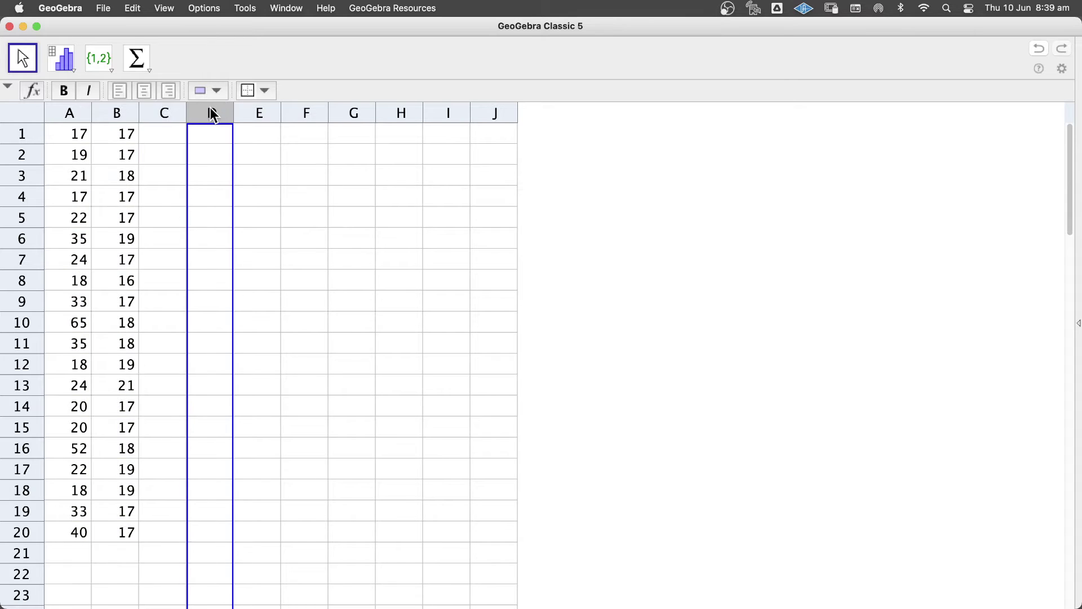
click(164, 110)
click(116, 109)
Run a One Variable Analysis on the data in column A
click(73, 111)
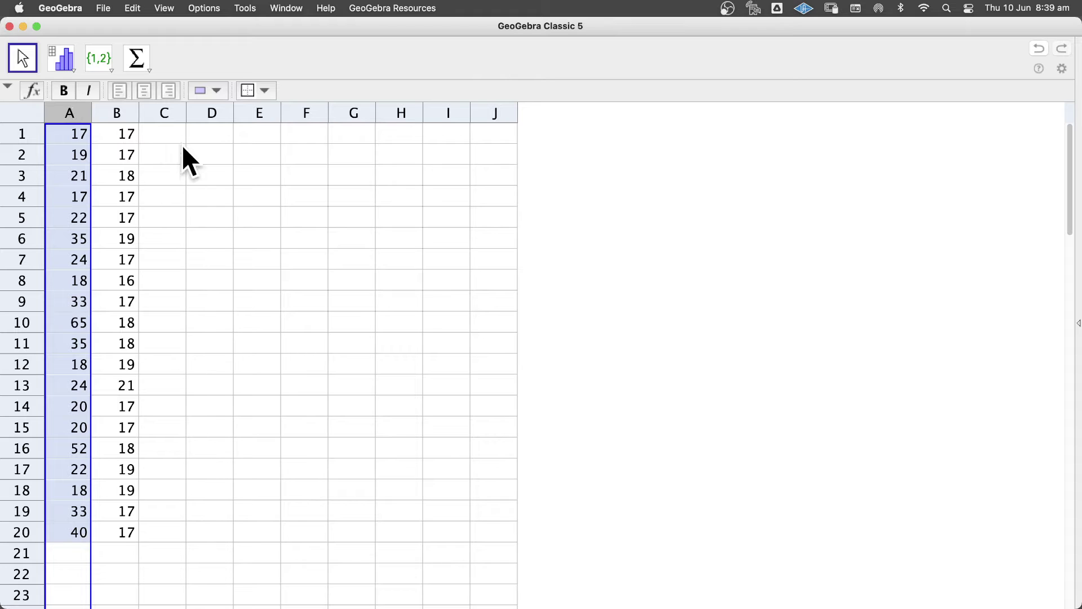
click(169, 9)
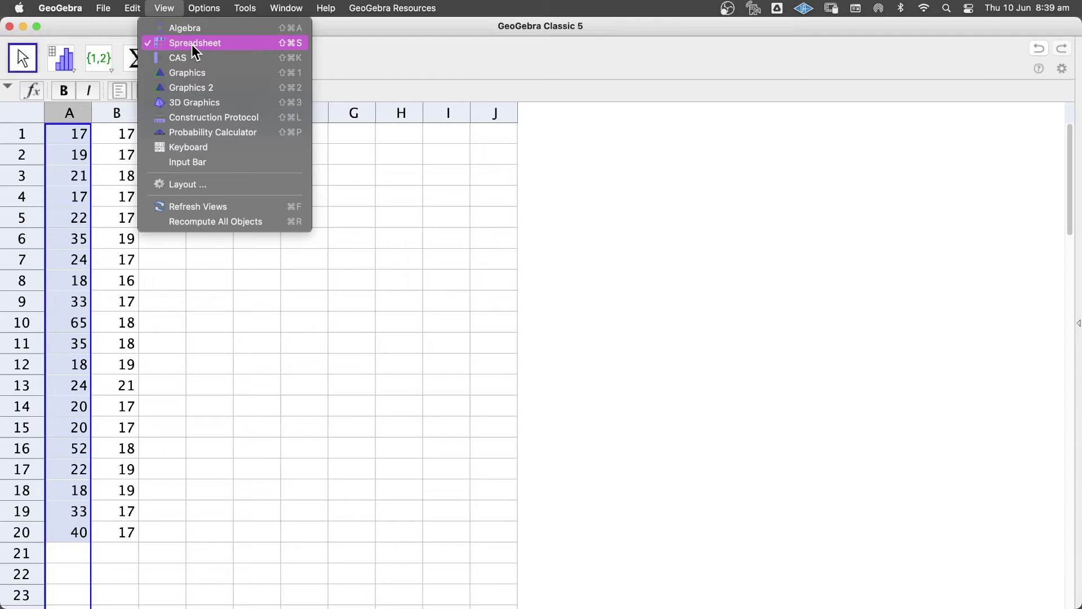
click(87, 32)
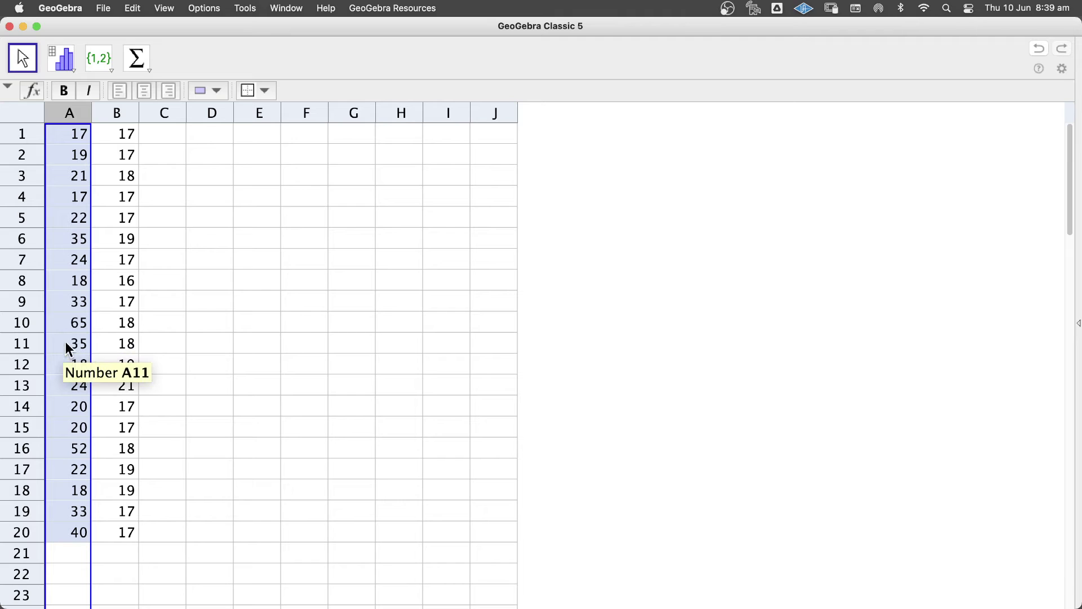
click(64, 58)
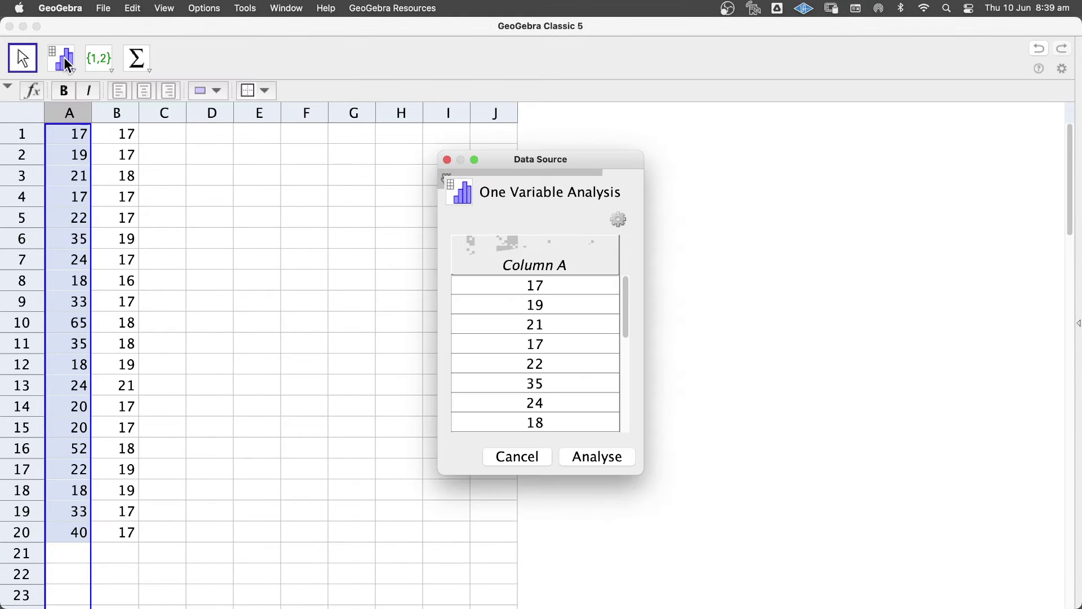
mouse_move(100, 62)
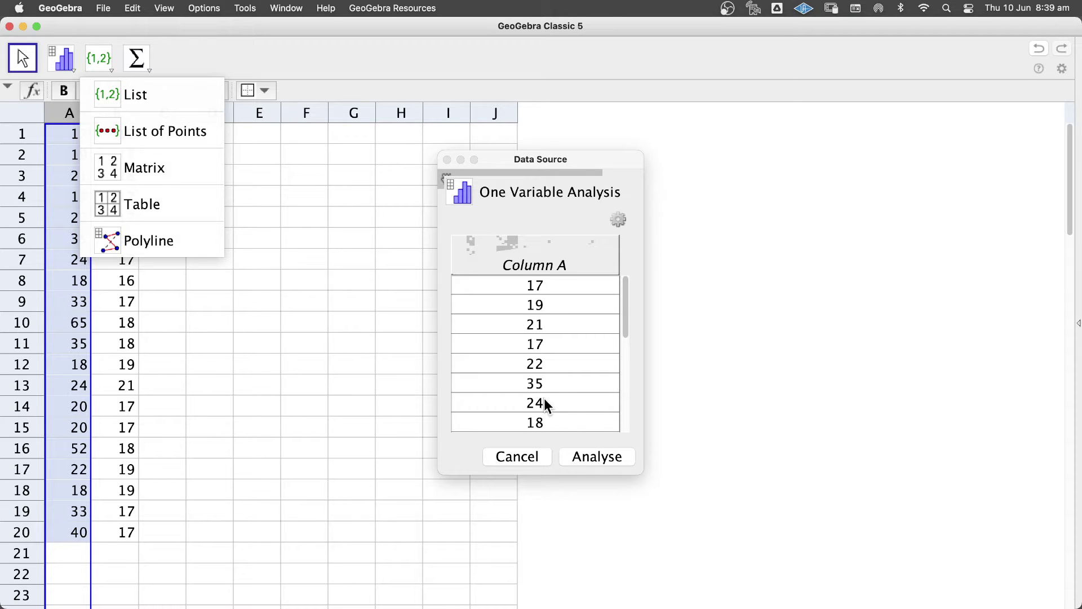
scroll(543, 398, down, 5)
scroll(552, 412, up, 5)
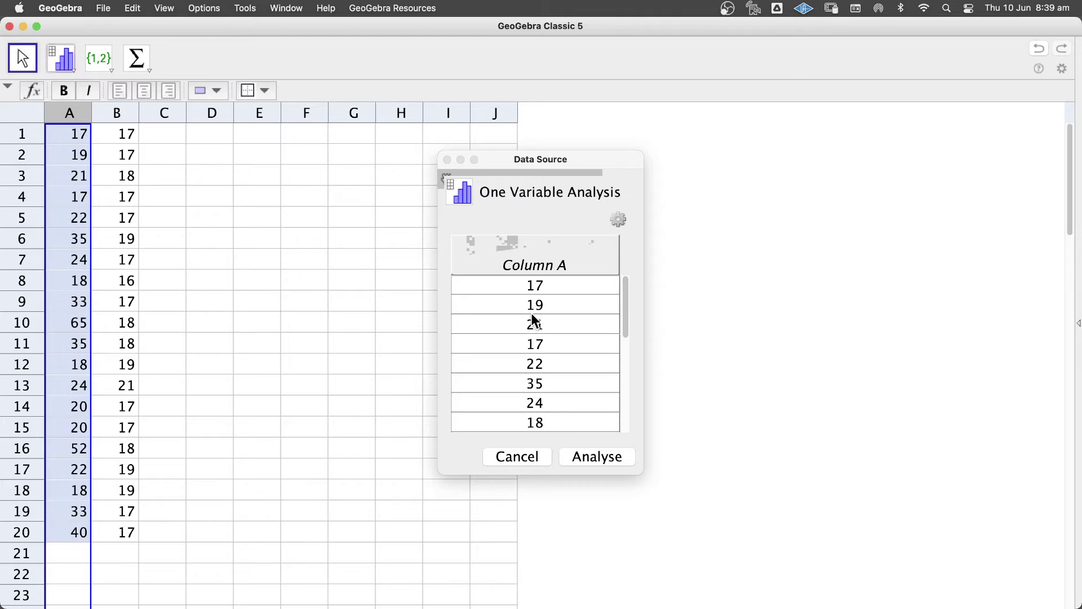
scroll(522, 395, down, 5)
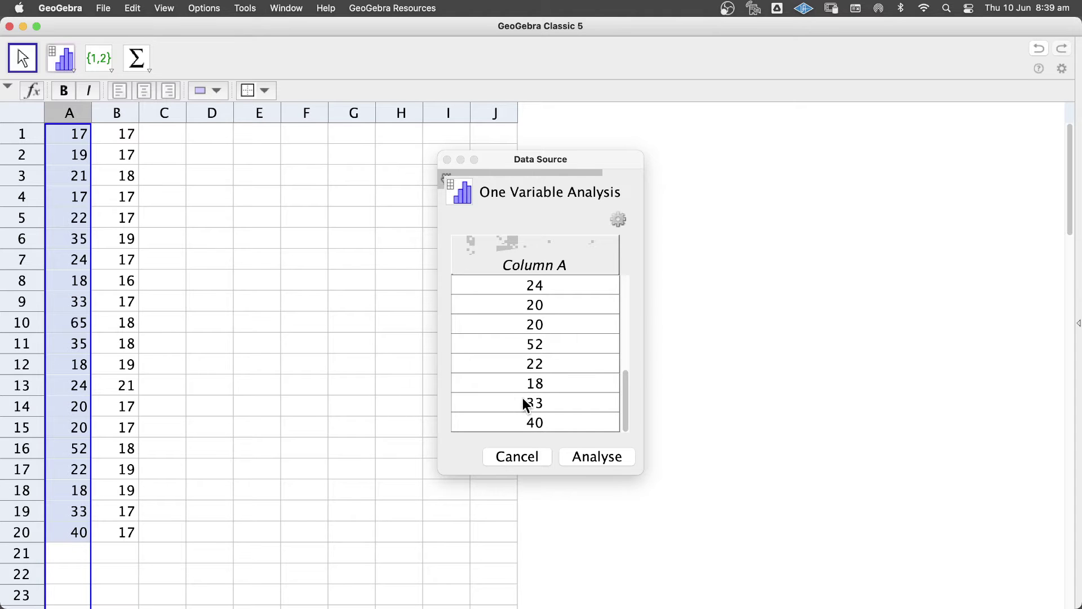
click(587, 460)
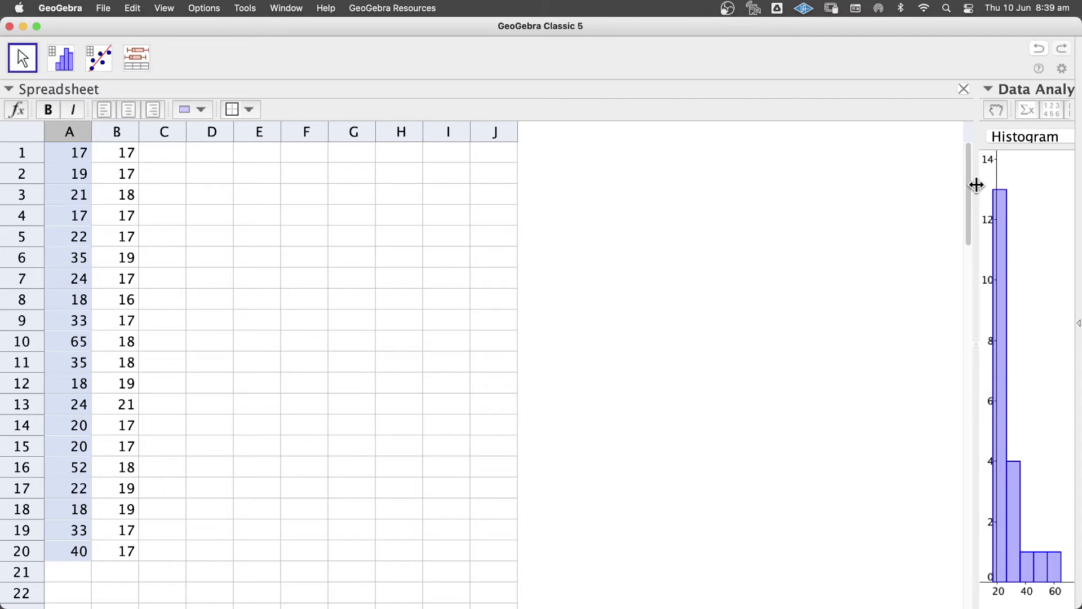
Widen the Data Analysis view to over half the window and switch its chart to a Stem and Leaf Plot
drag(975, 184, 451, 212)
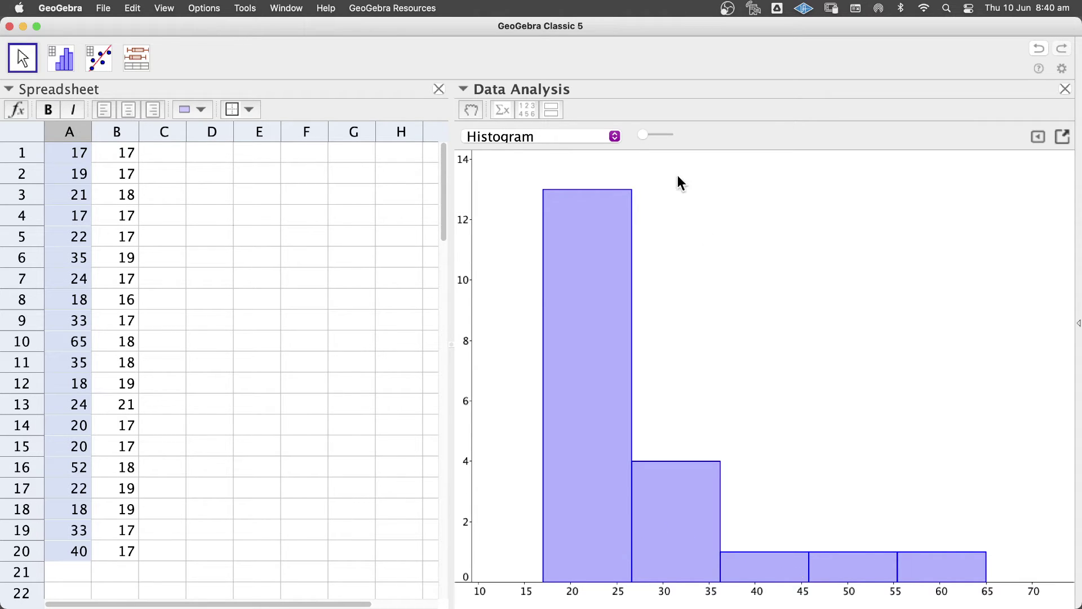
click(596, 142)
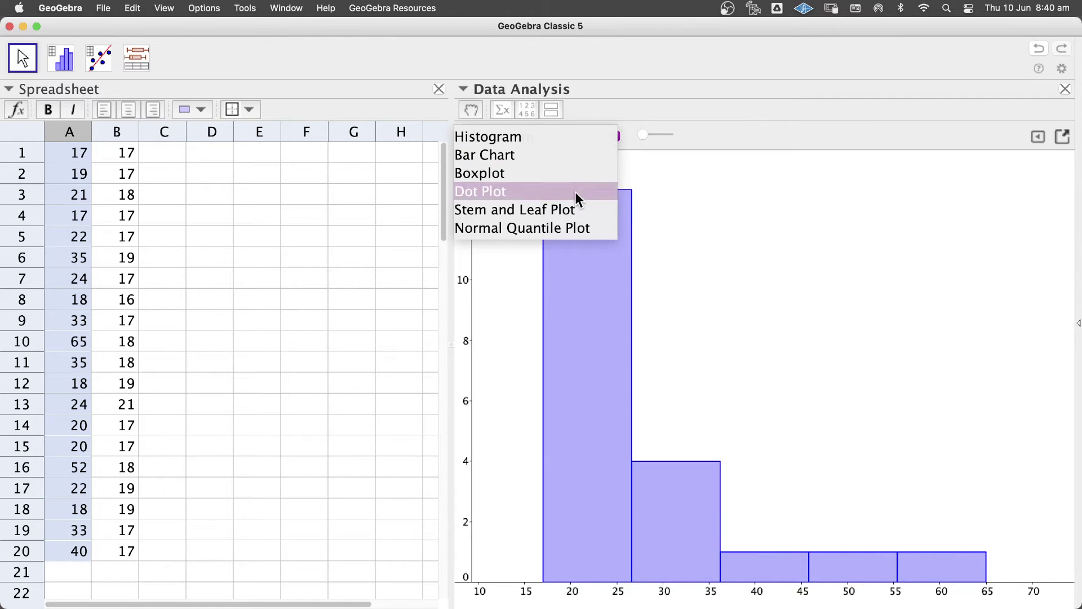
click(574, 215)
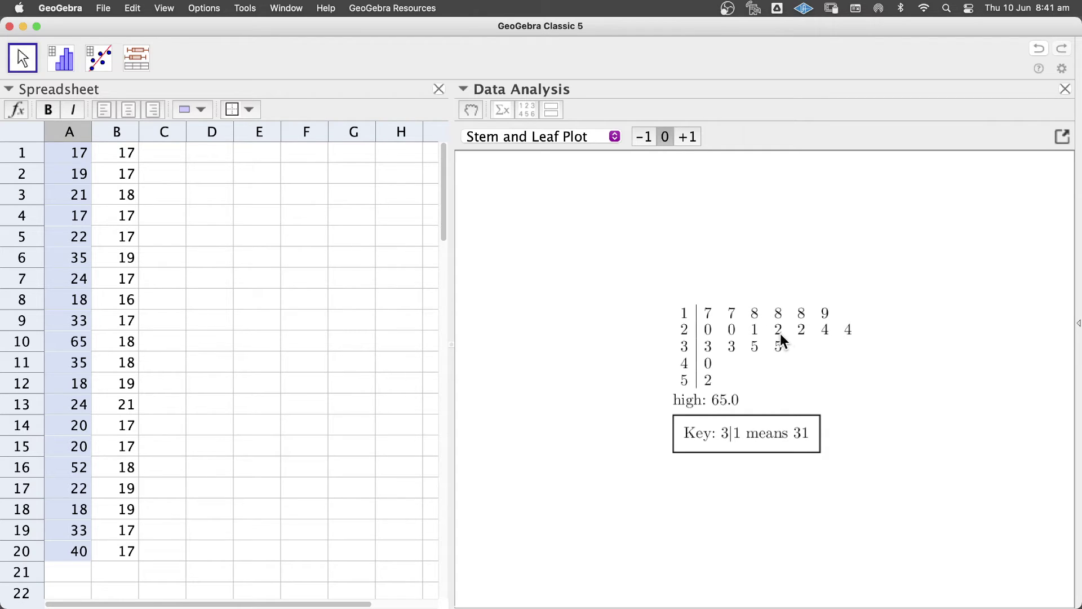
Switch the column A chart to a Boxplot with outliers hidden and show the summary statistics beside it
click(544, 141)
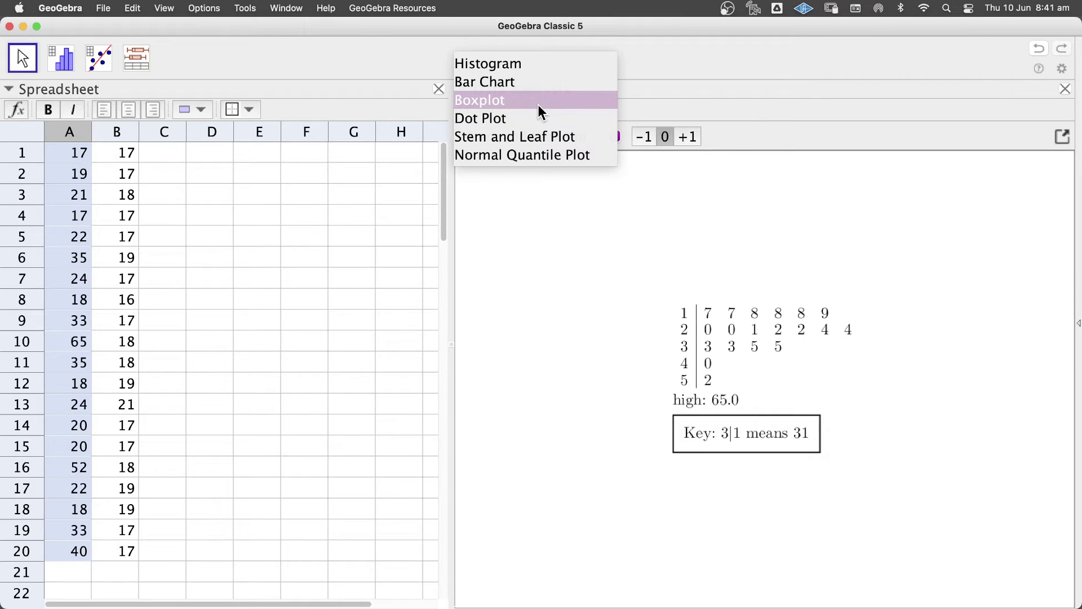
click(542, 112)
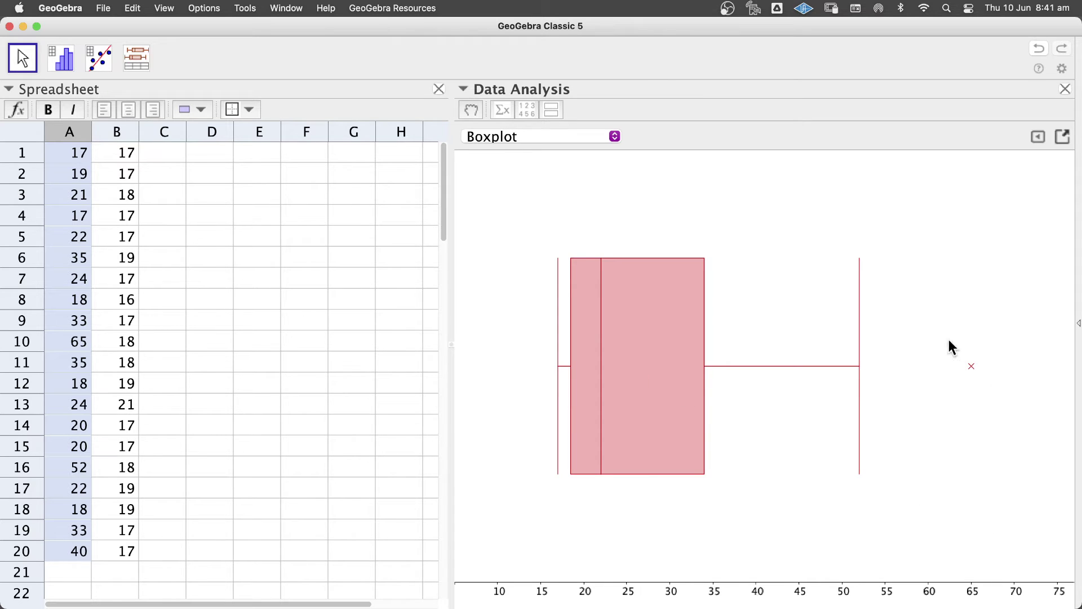
click(1038, 137)
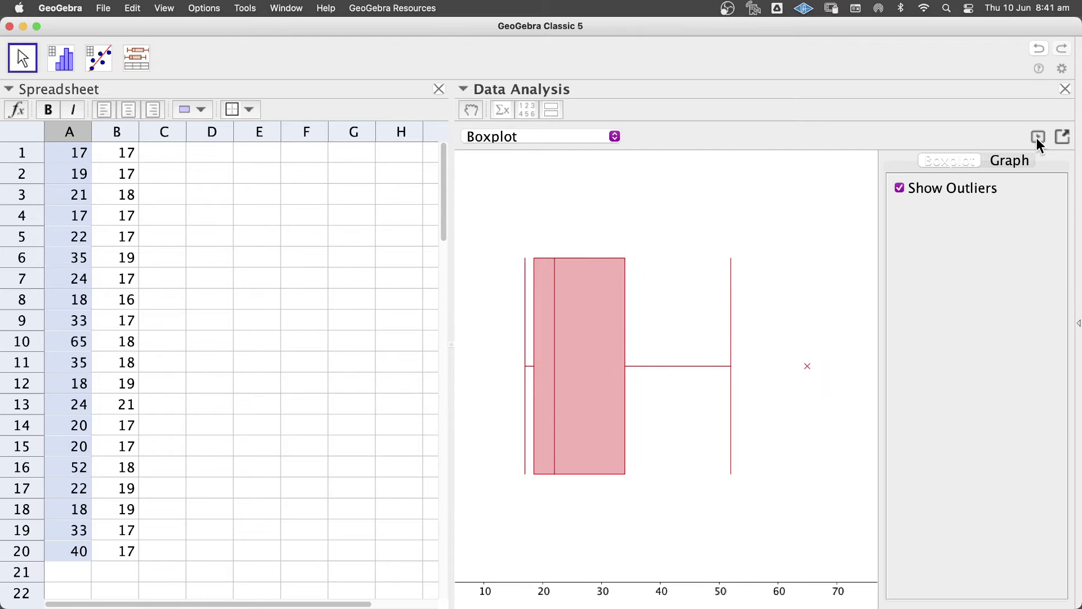
click(899, 189)
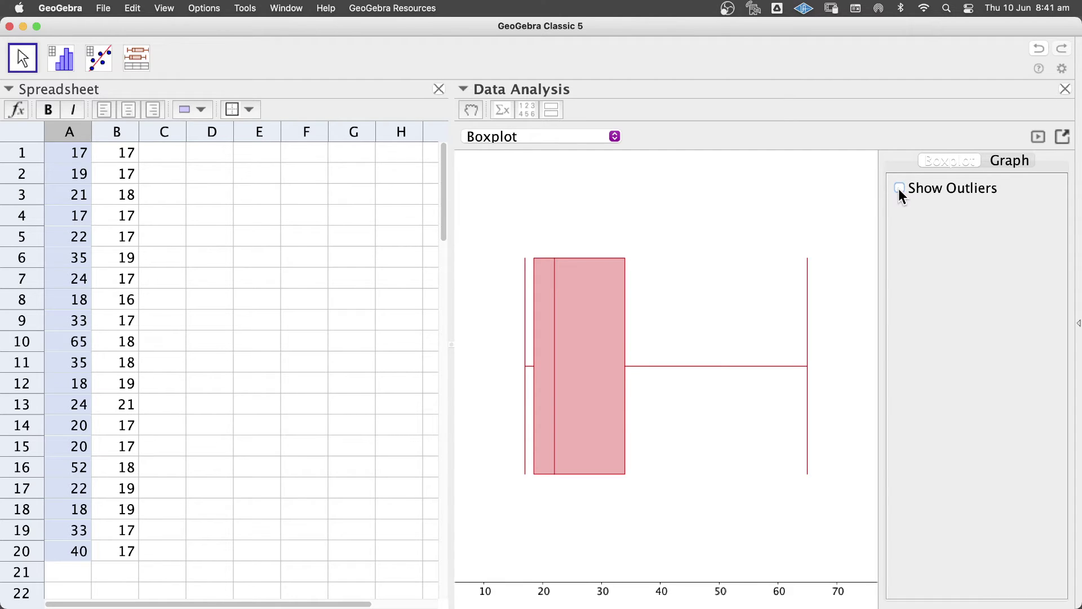
click(1038, 136)
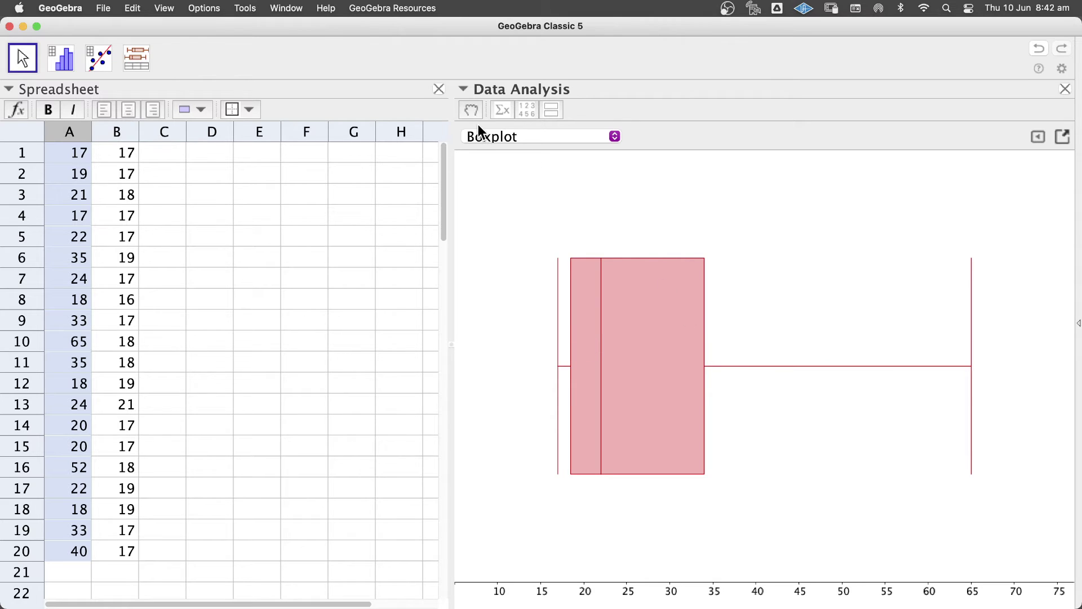
click(505, 113)
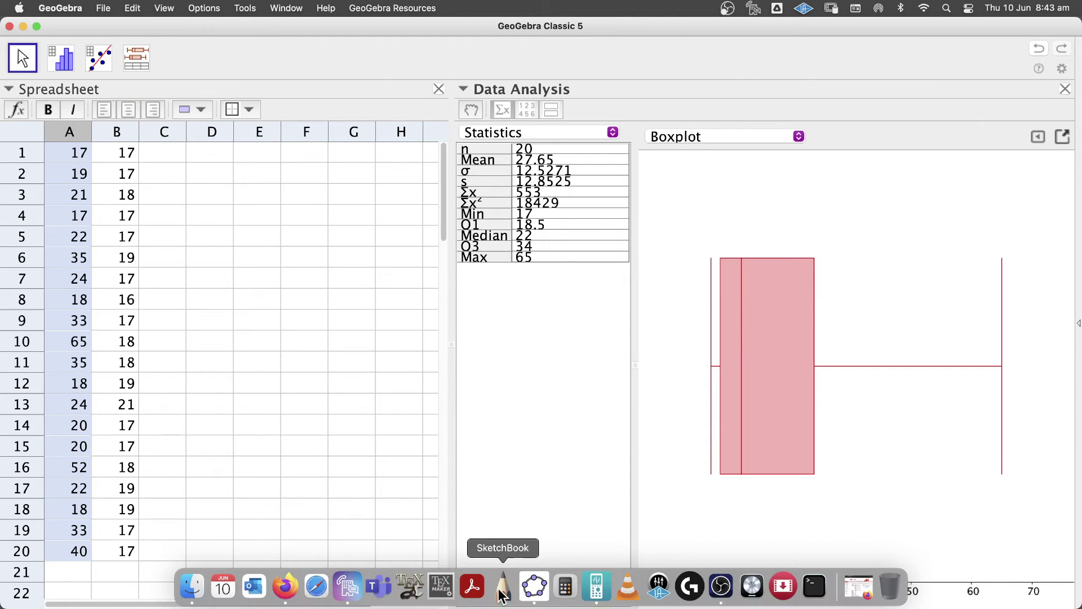
Open the Calculator beside the statistics table and compute column A's interquartile range as 34 − 18.5
click(568, 589)
drag(535, 61, 325, 146)
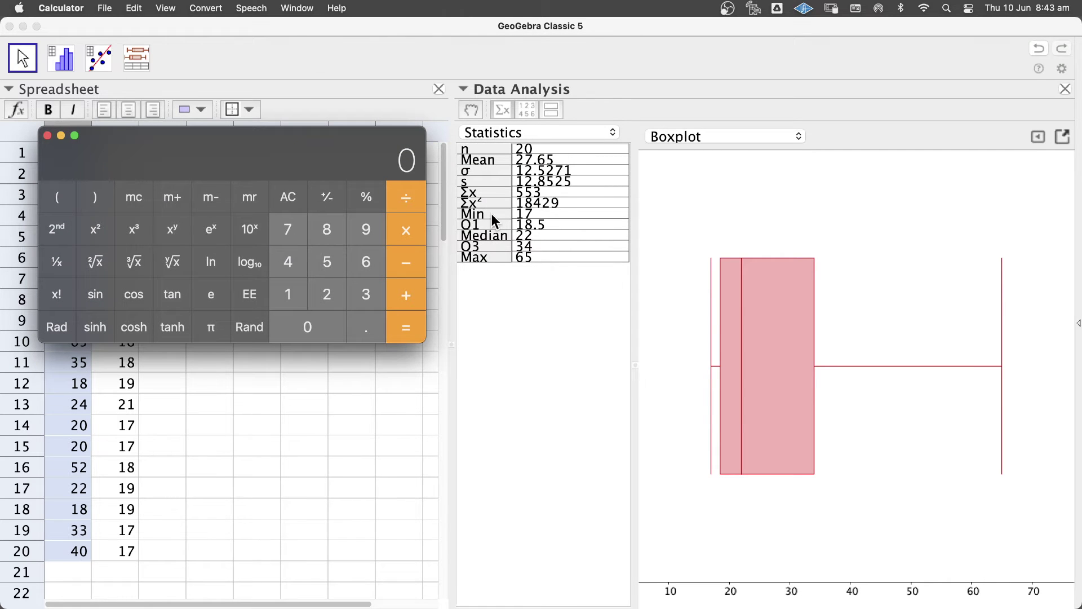
click(382, 289)
click(290, 262)
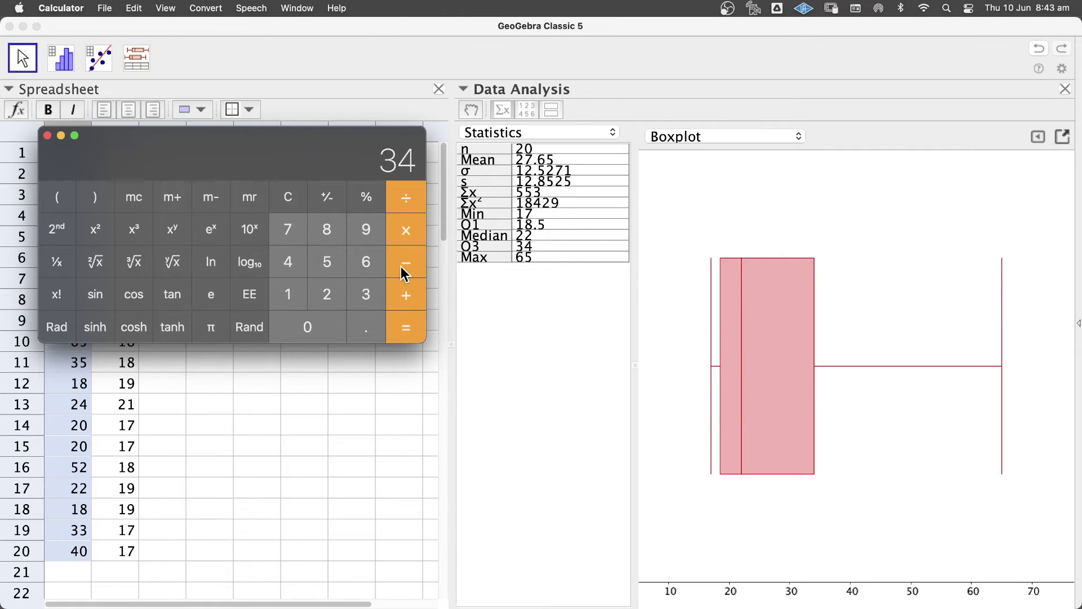
click(405, 263)
click(287, 294)
click(333, 226)
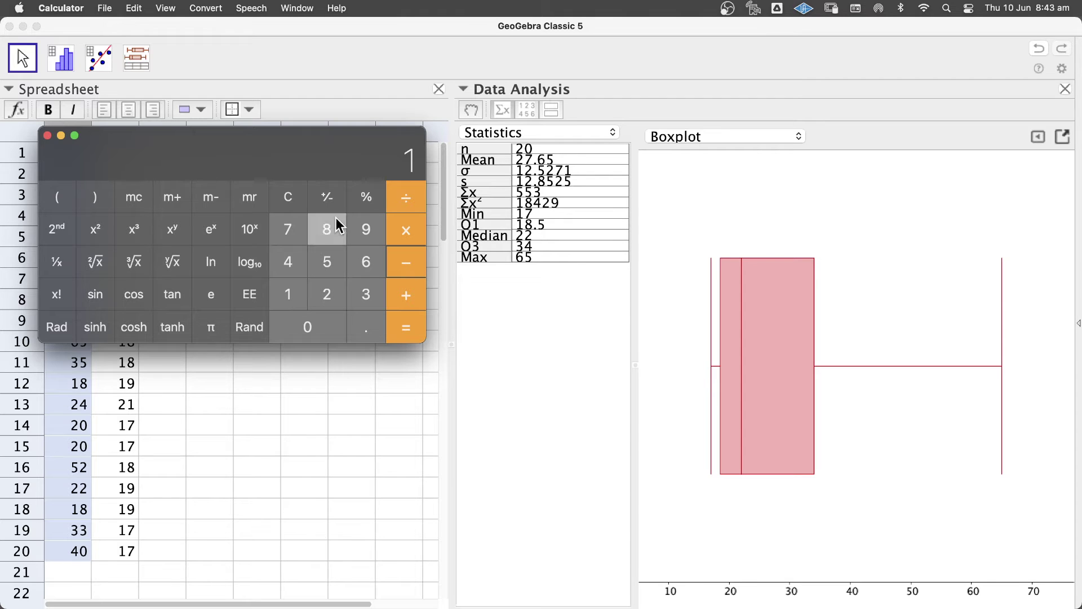
click(355, 332)
click(331, 263)
click(394, 326)
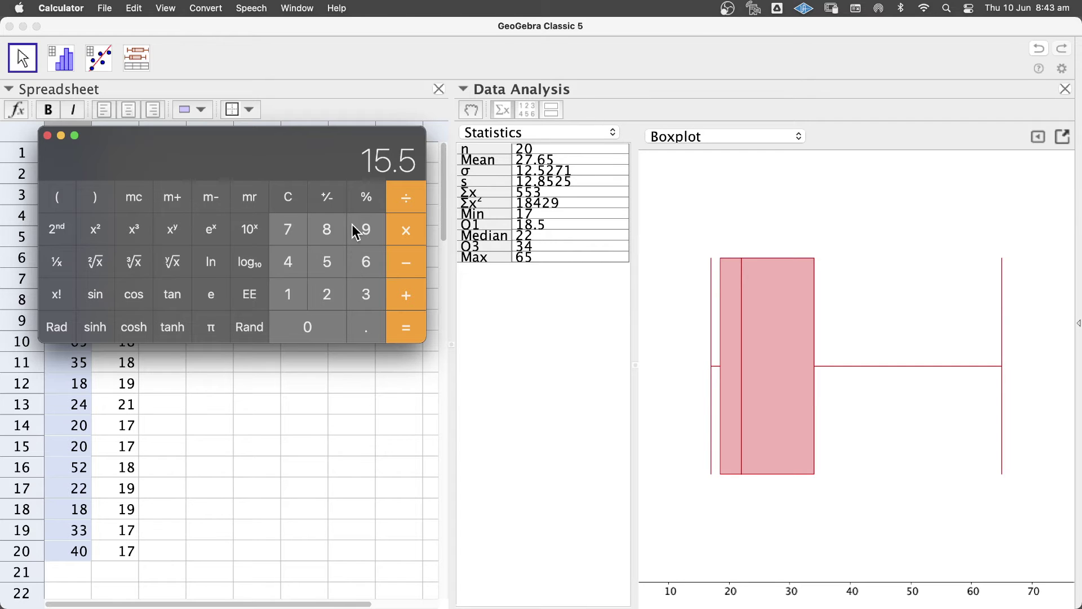
Clear the Calculator, compute column A's range as 65 − 17, and return to GeoGebra
click(290, 200)
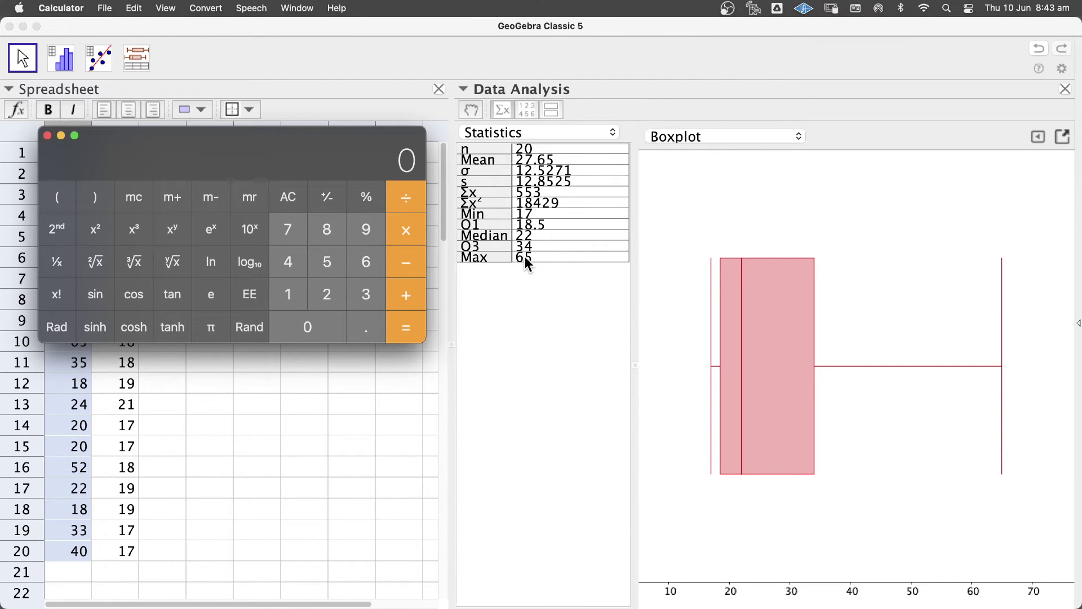
click(373, 260)
click(342, 260)
click(405, 271)
click(302, 292)
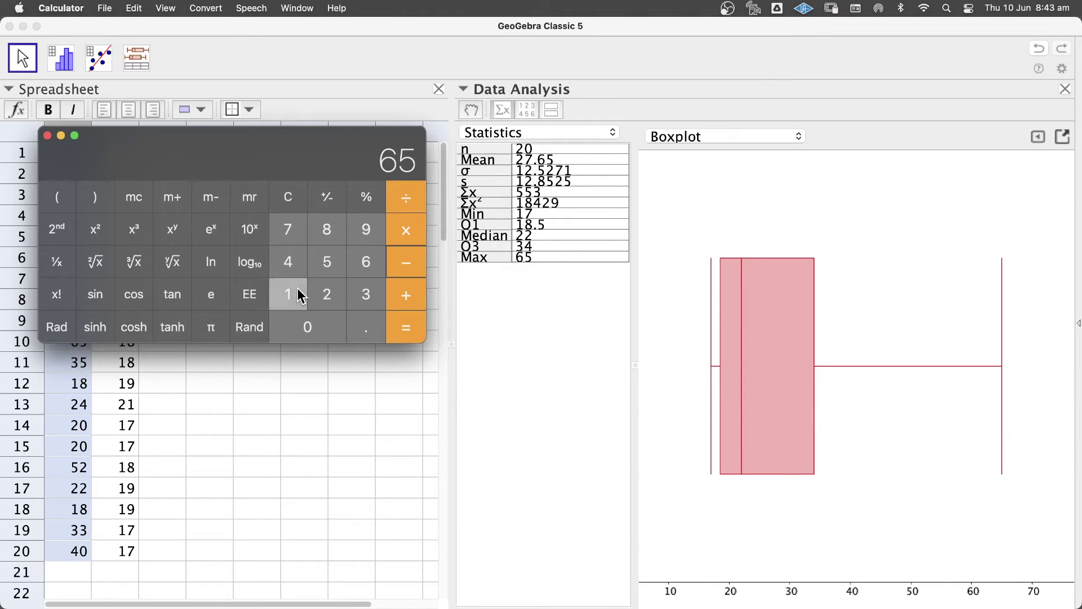
click(302, 231)
click(400, 333)
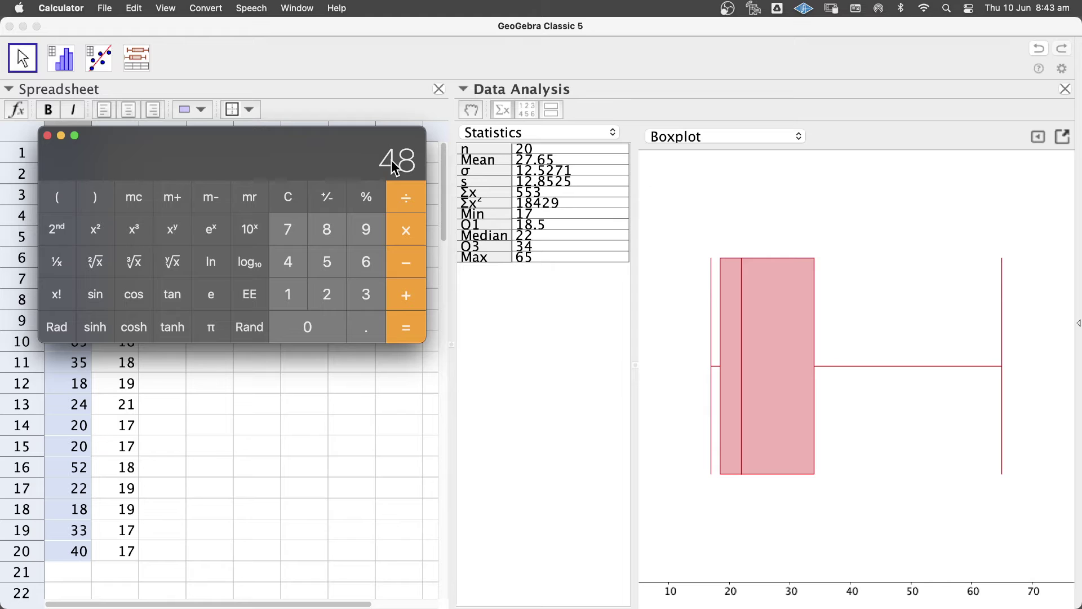
click(512, 280)
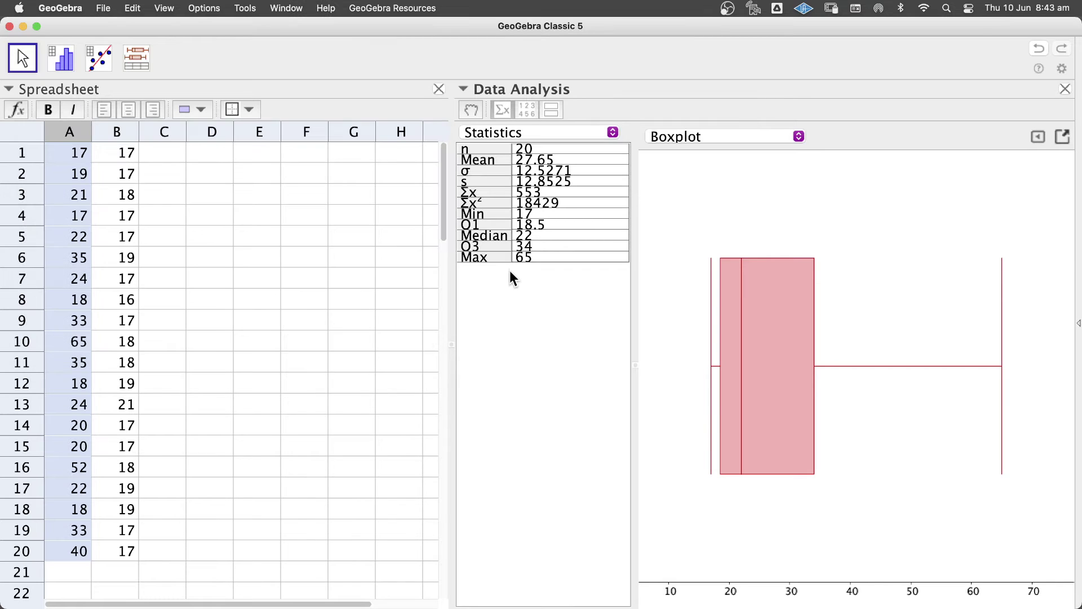
Close column A's analysis and run a One Variable Analysis on column B, hiding the statistics table so only the boxplot shows
click(1065, 89)
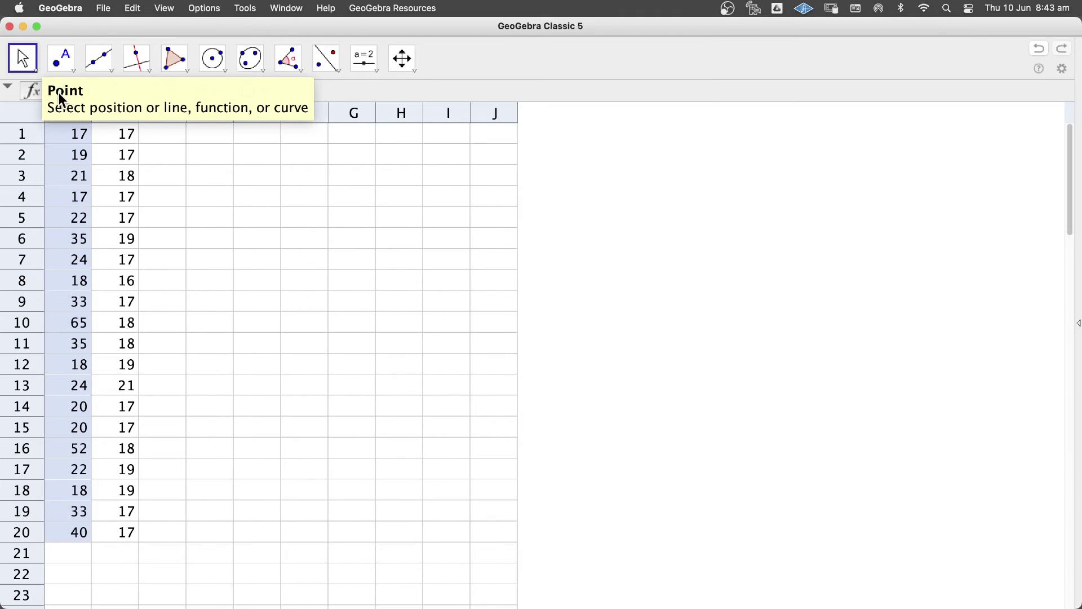
click(158, 148)
click(116, 111)
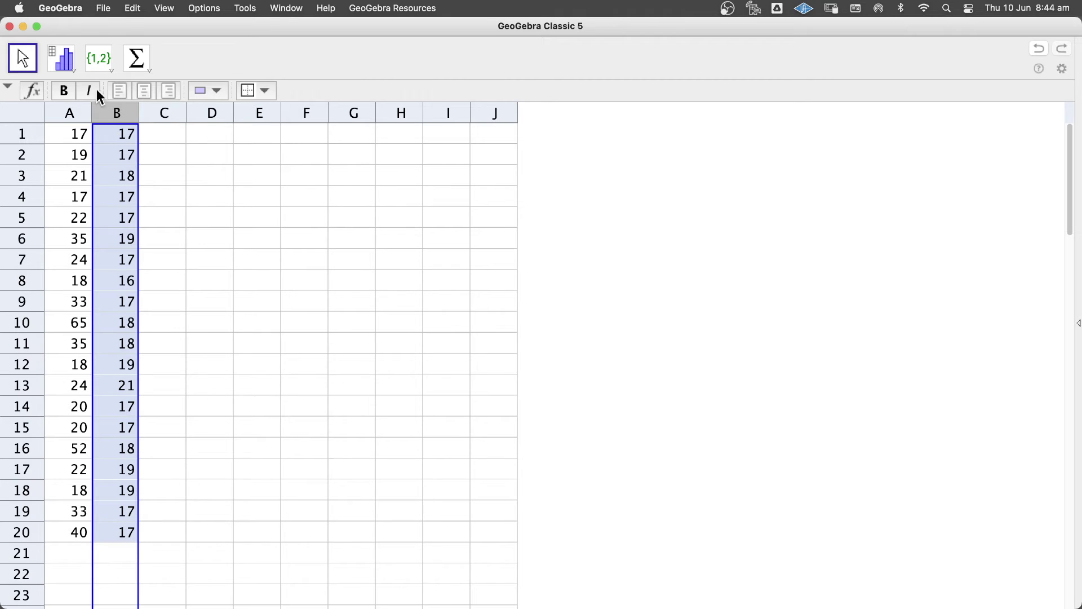
click(69, 63)
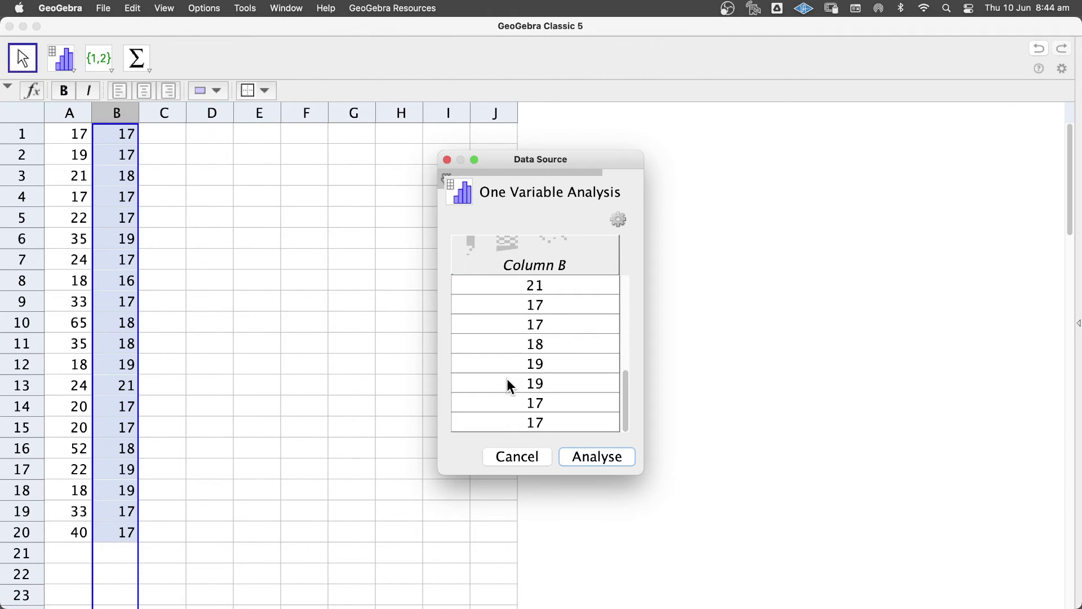
click(596, 458)
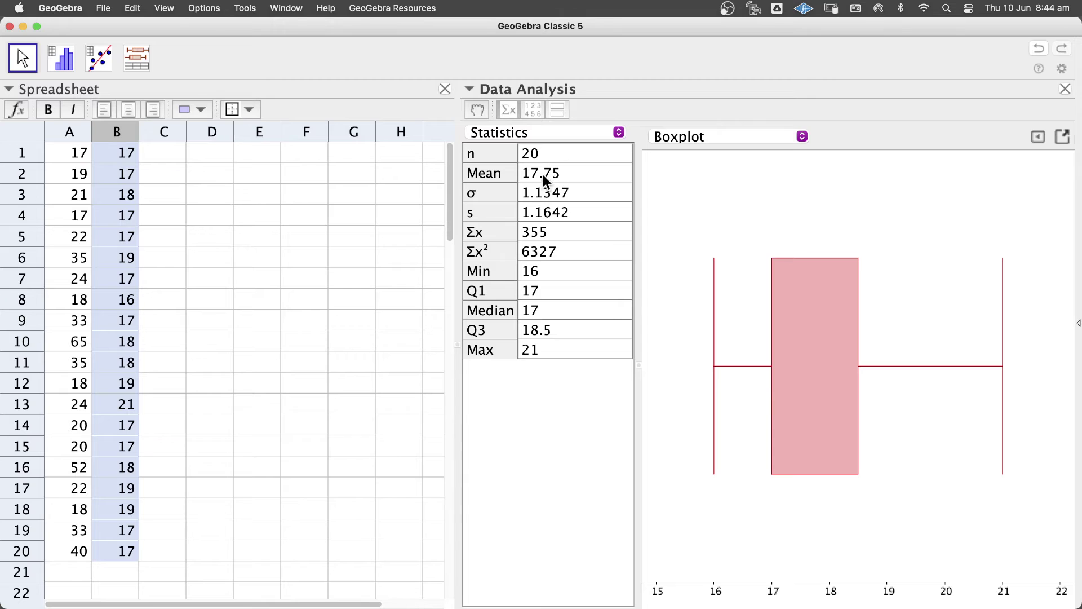
click(508, 109)
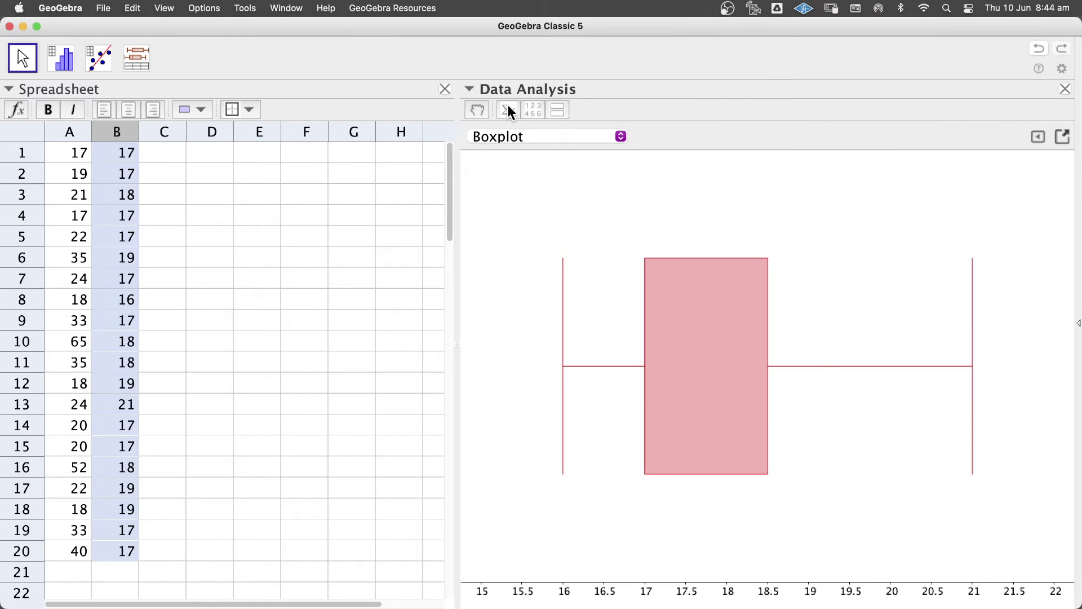
Show the summary statistics table beside column B's boxplot
click(509, 110)
click(509, 110)
click(509, 110)
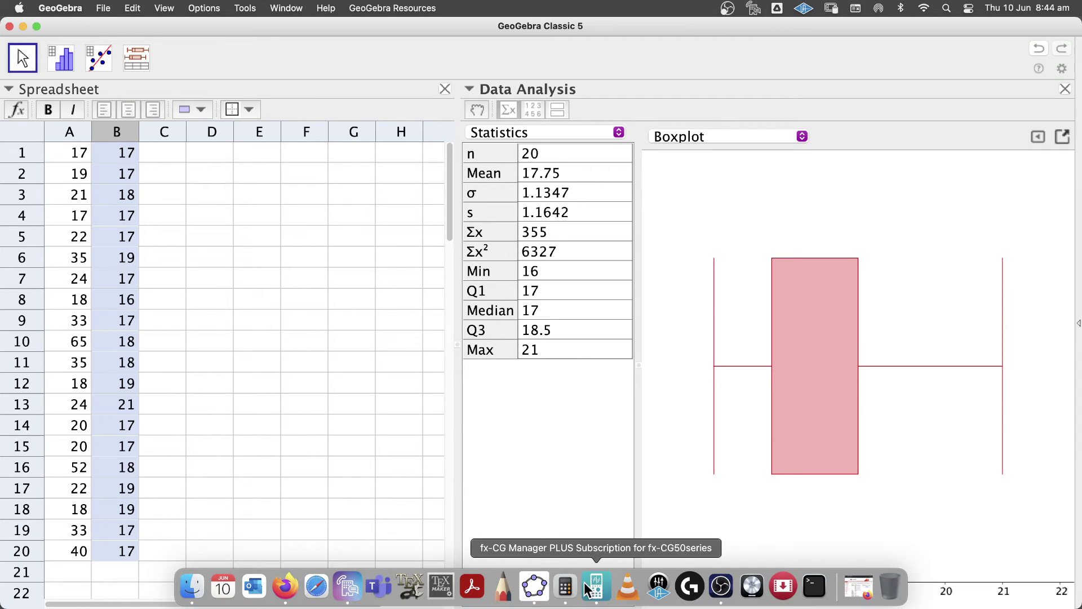
Compute column B's interquartile range in the Calculator as 18.5 − 17 and return to GeoGebra
click(561, 592)
click(292, 201)
click(308, 207)
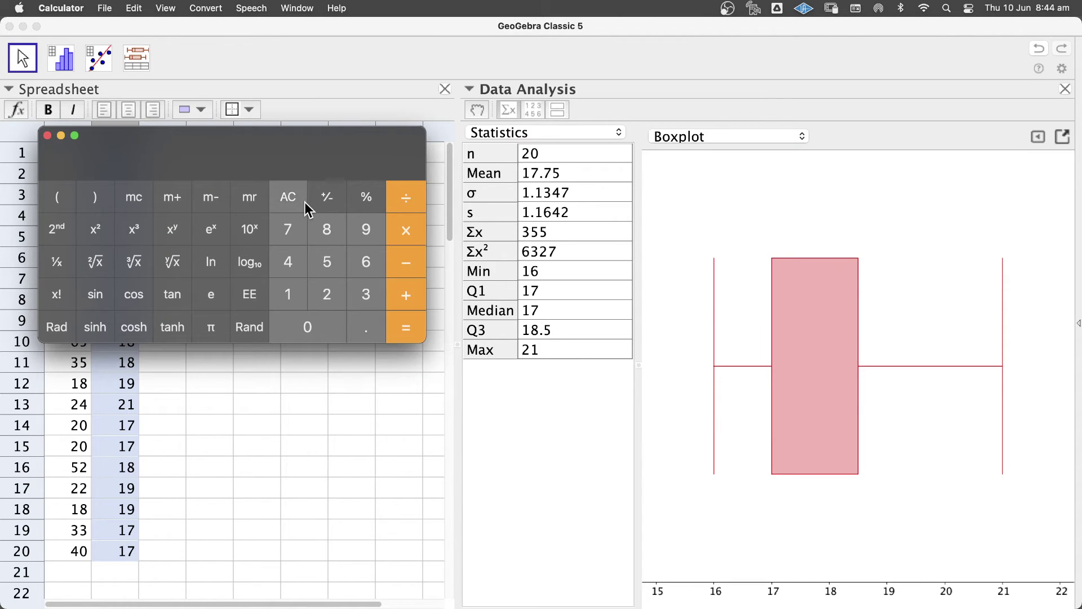
click(302, 306)
click(331, 232)
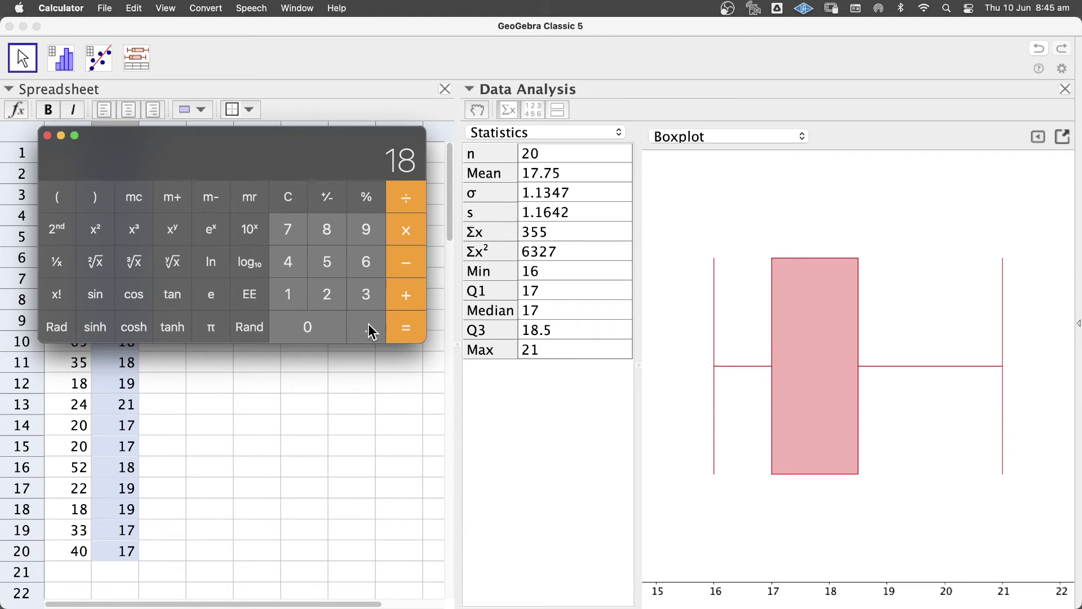
click(369, 328)
click(334, 264)
click(416, 268)
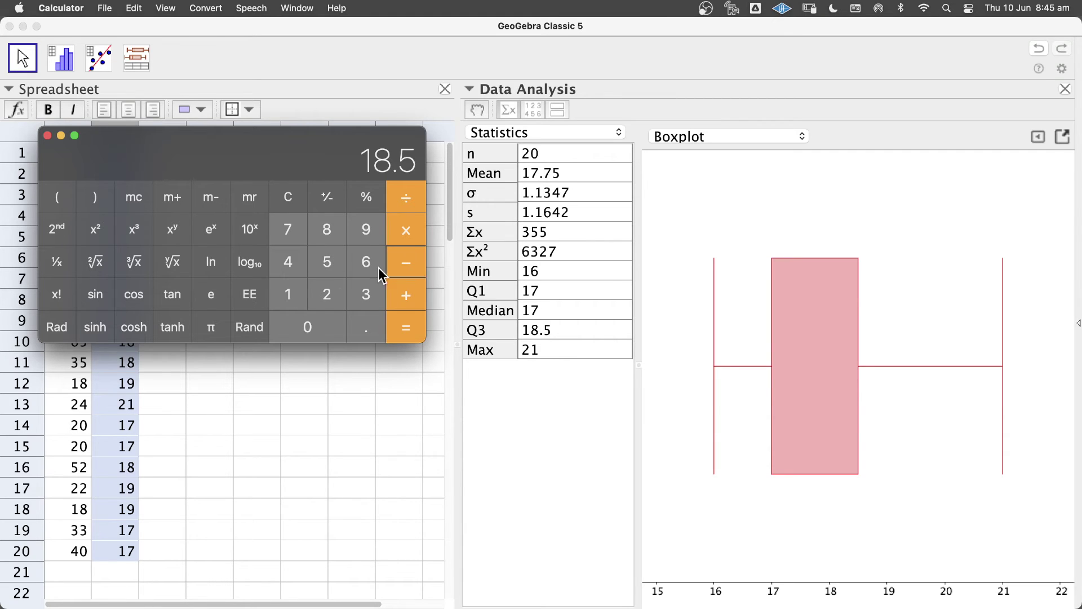
click(287, 302)
click(405, 328)
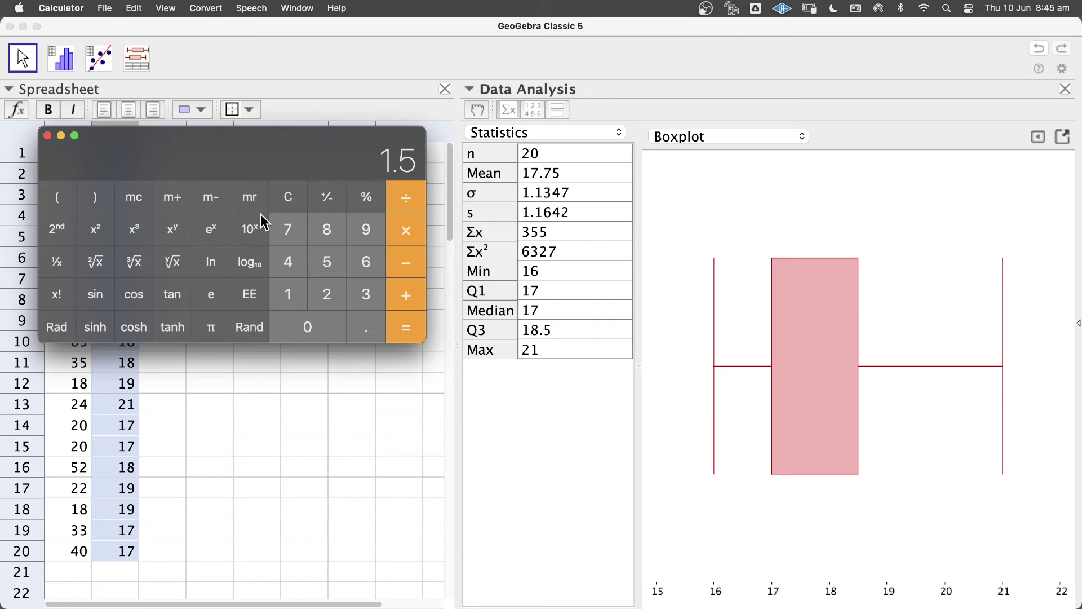
click(48, 136)
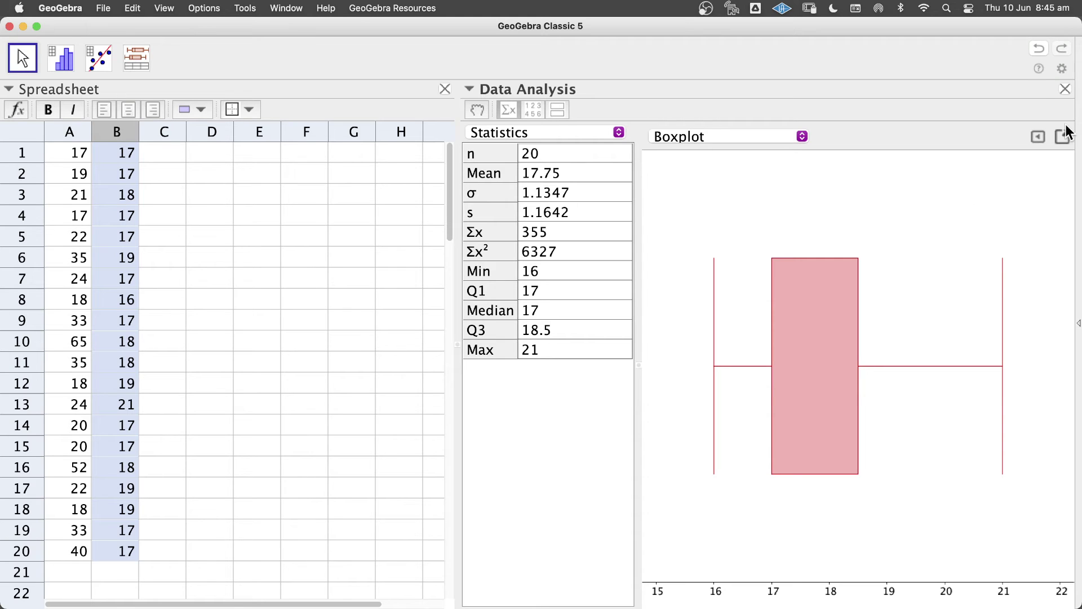
Close column B's data analysis and change cell B20 to 120
click(1066, 89)
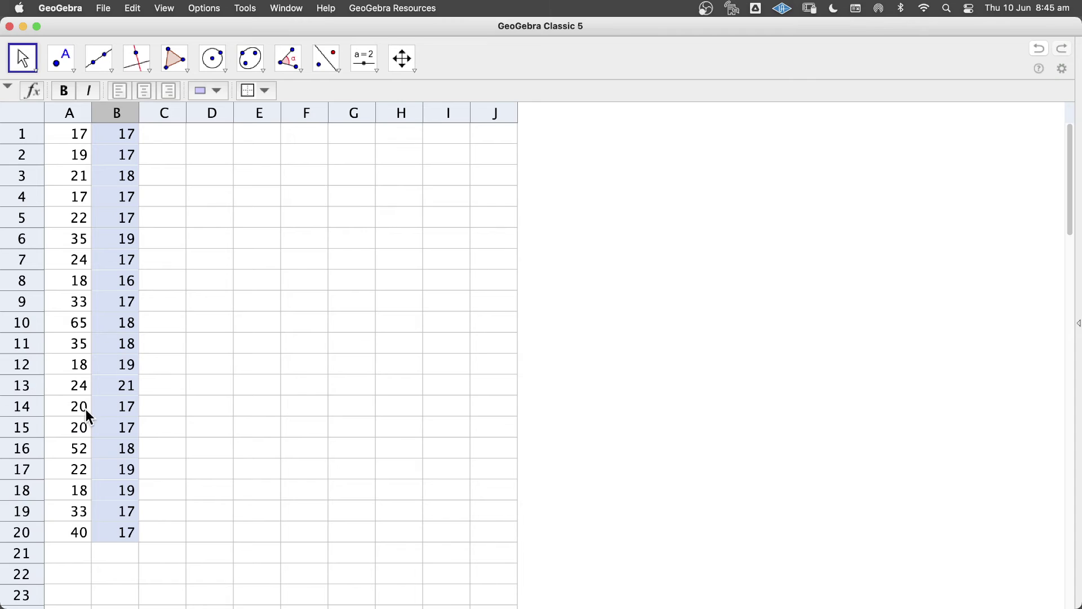
click(163, 533)
click(126, 533)
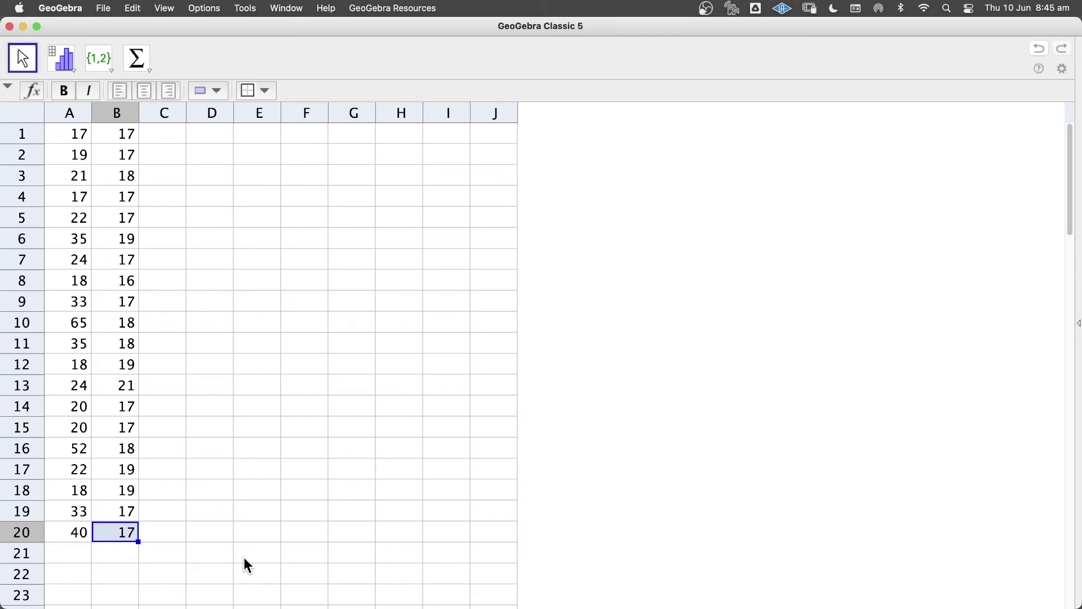
text(129)
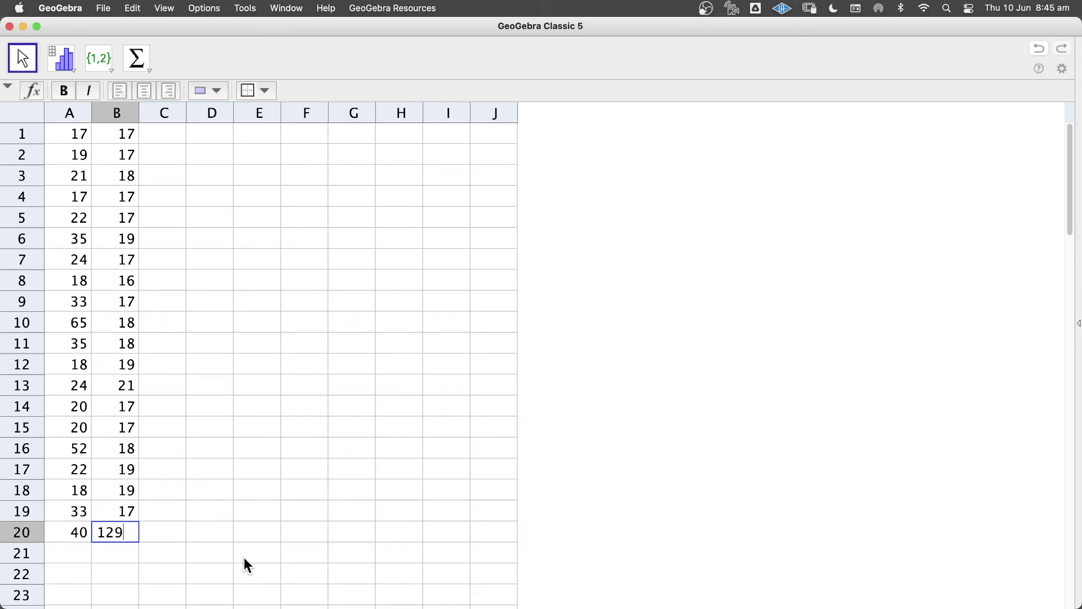
key(BackSpace)
text(0)
key(Return)
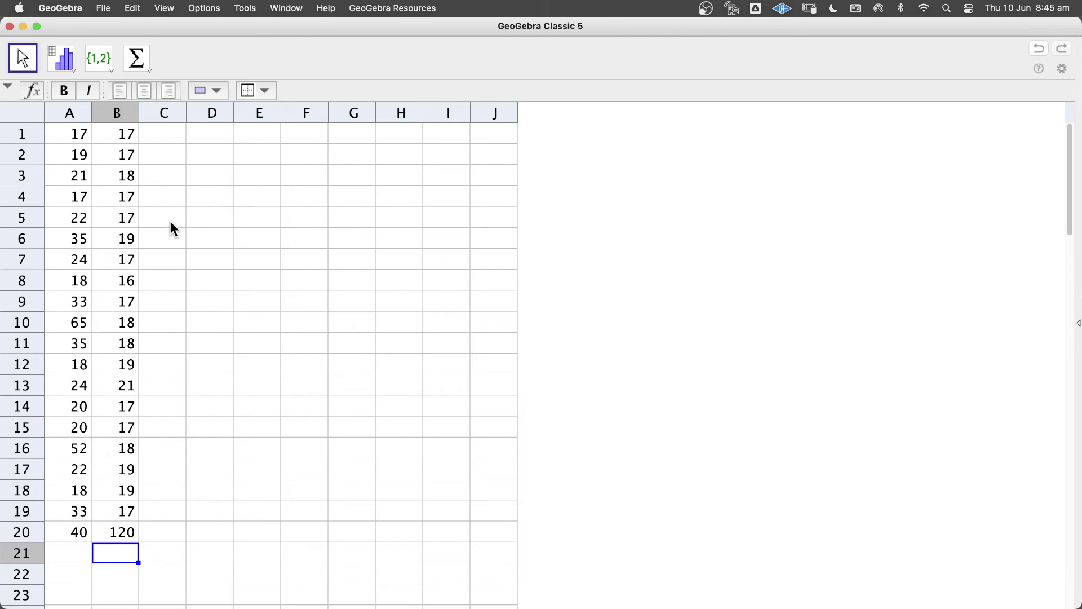
Change cell B1 to 3
click(135, 129)
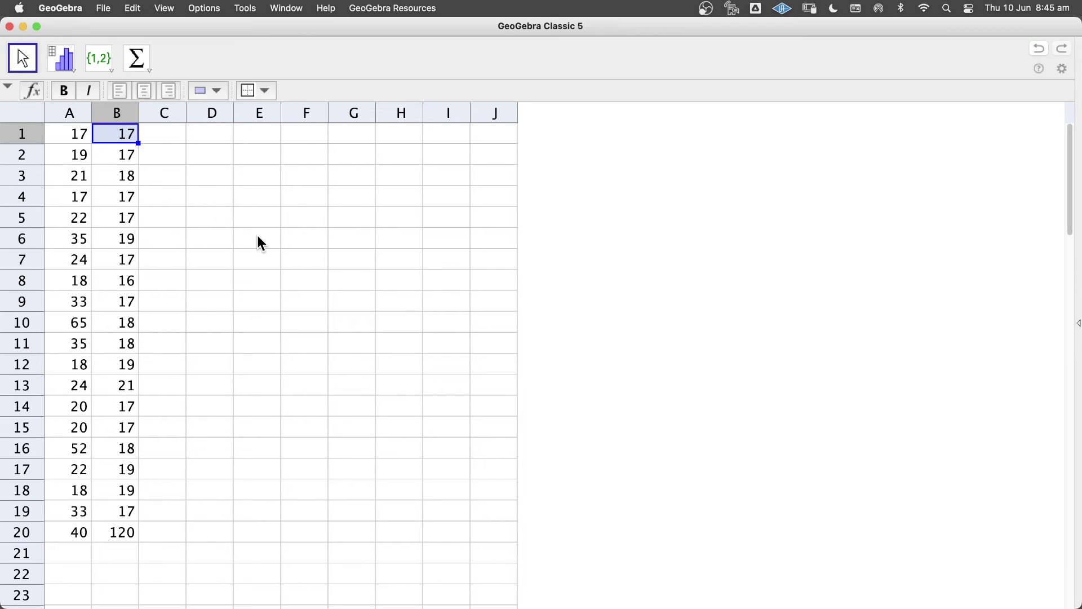
text(3)
key(Return)
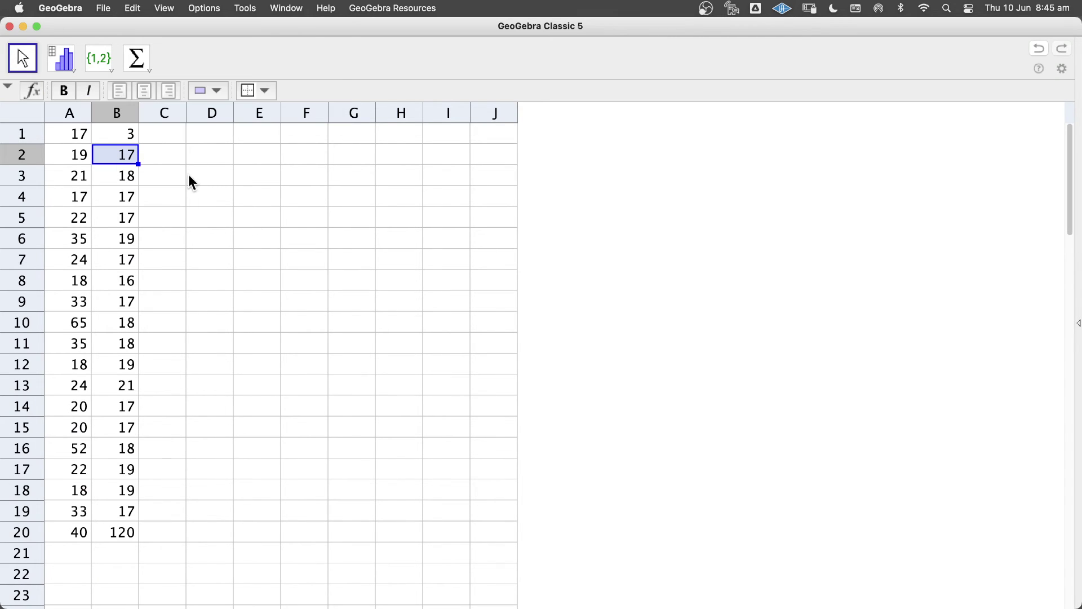
click(176, 138)
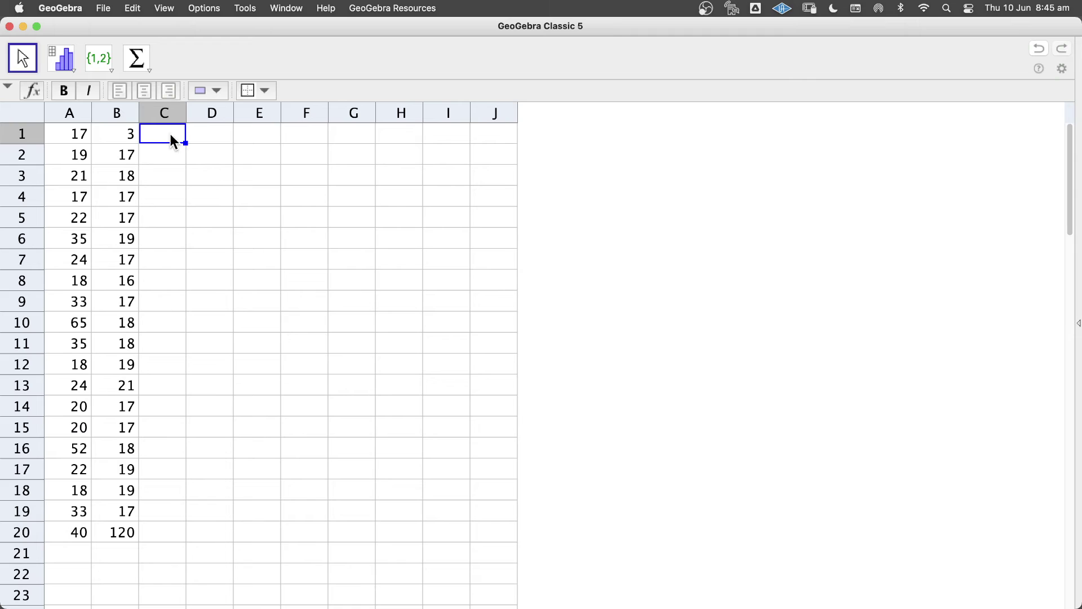
Compute column B's new range in the Calculator as 120 − 3 and return to the GeoGebra spreadsheet
click(118, 121)
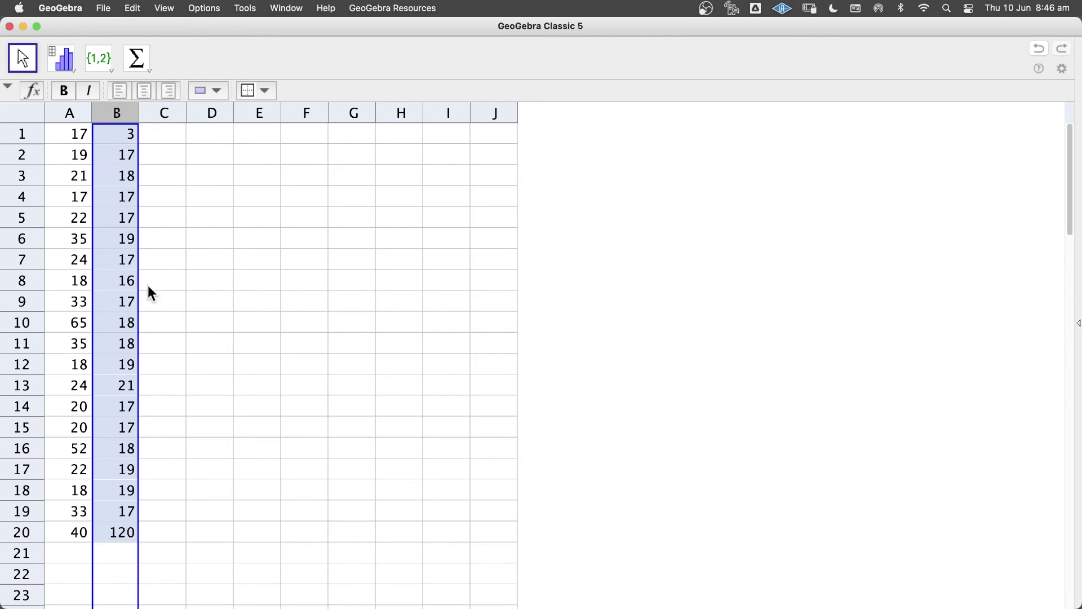
mouse_move(530, 597)
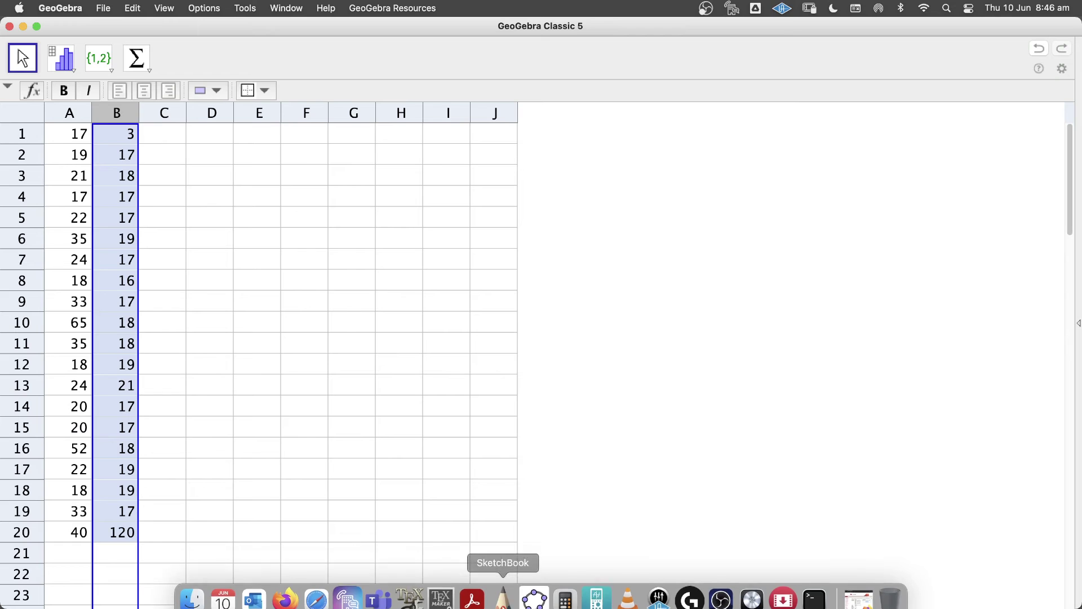
click(565, 588)
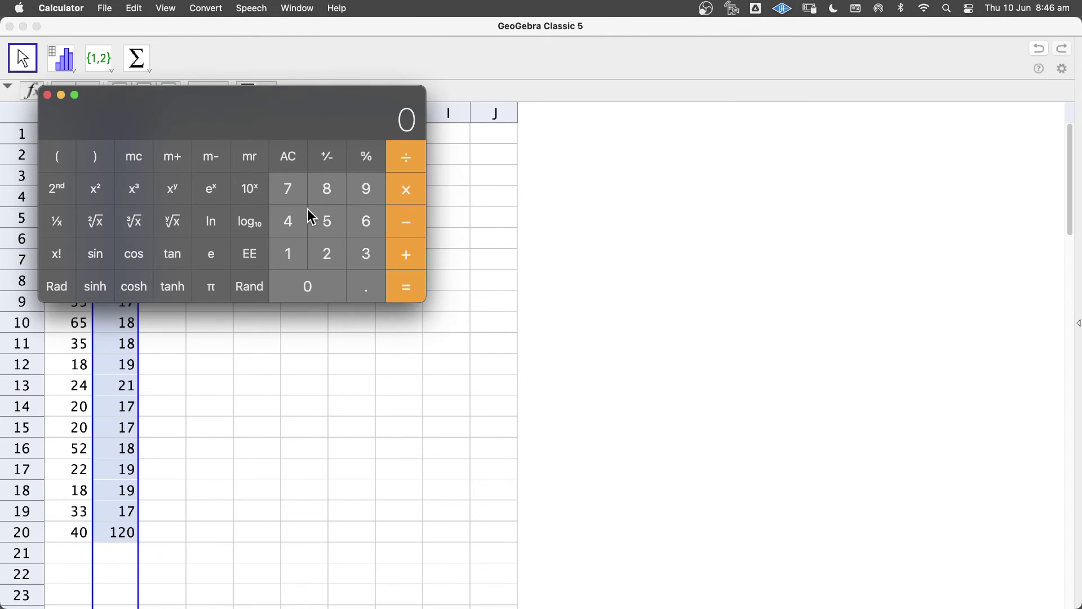
click(290, 254)
click(320, 259)
click(314, 286)
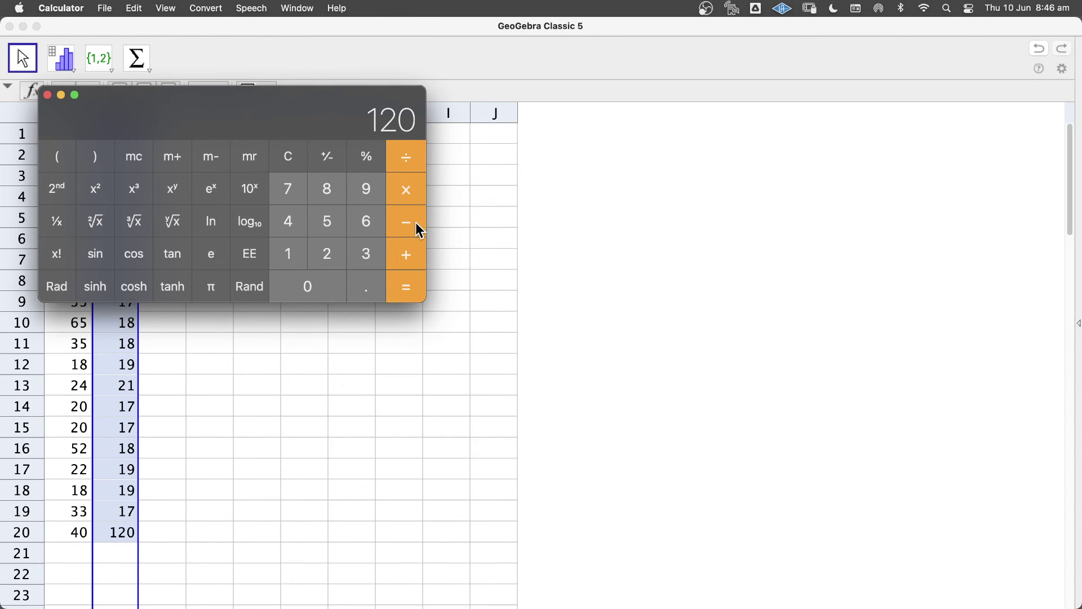
click(415, 227)
click(371, 261)
click(404, 287)
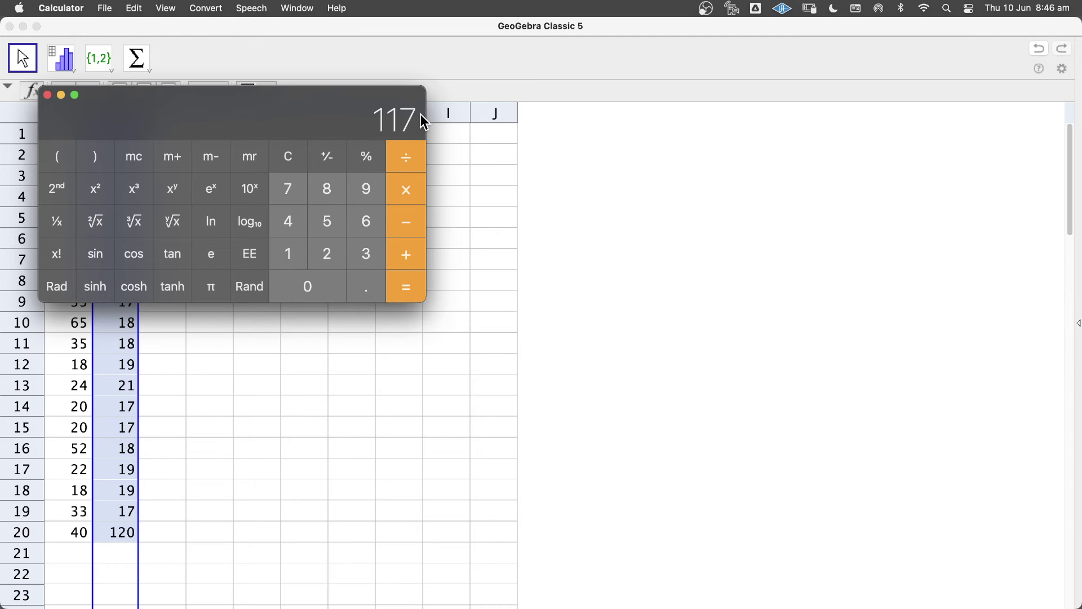
drag(374, 89, 540, 200)
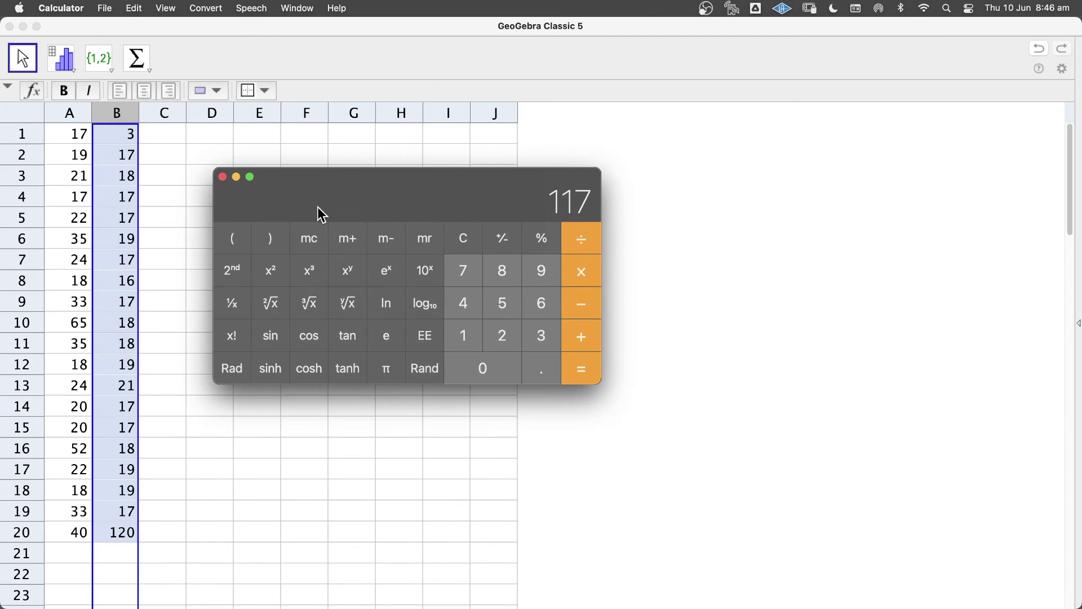
click(222, 176)
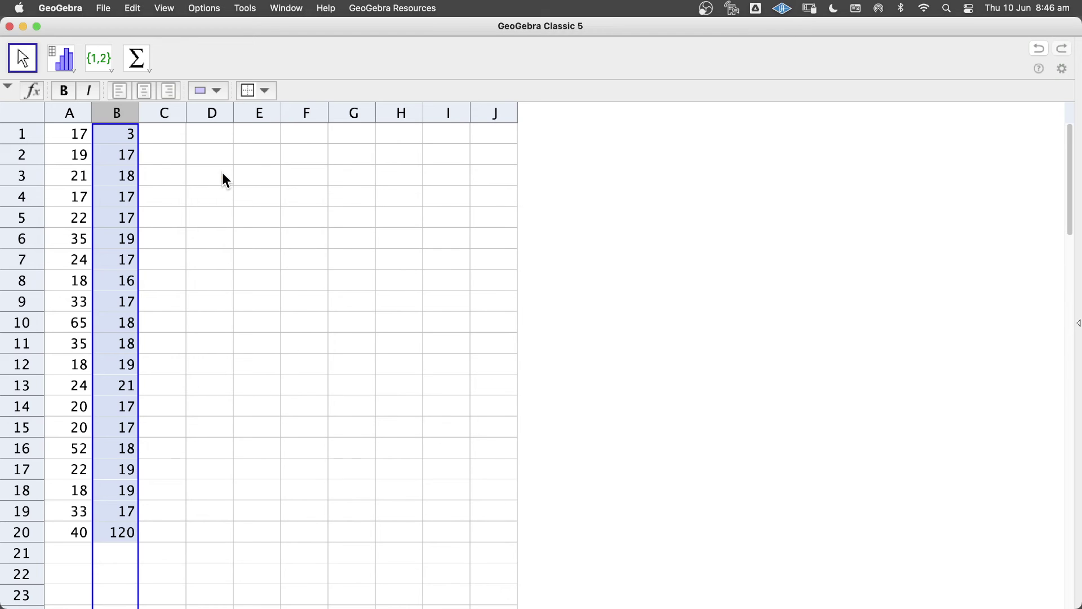
Examine column B's values from B2 down to B20, comparing them with the extreme values in B1 and B20
click(158, 179)
click(136, 153)
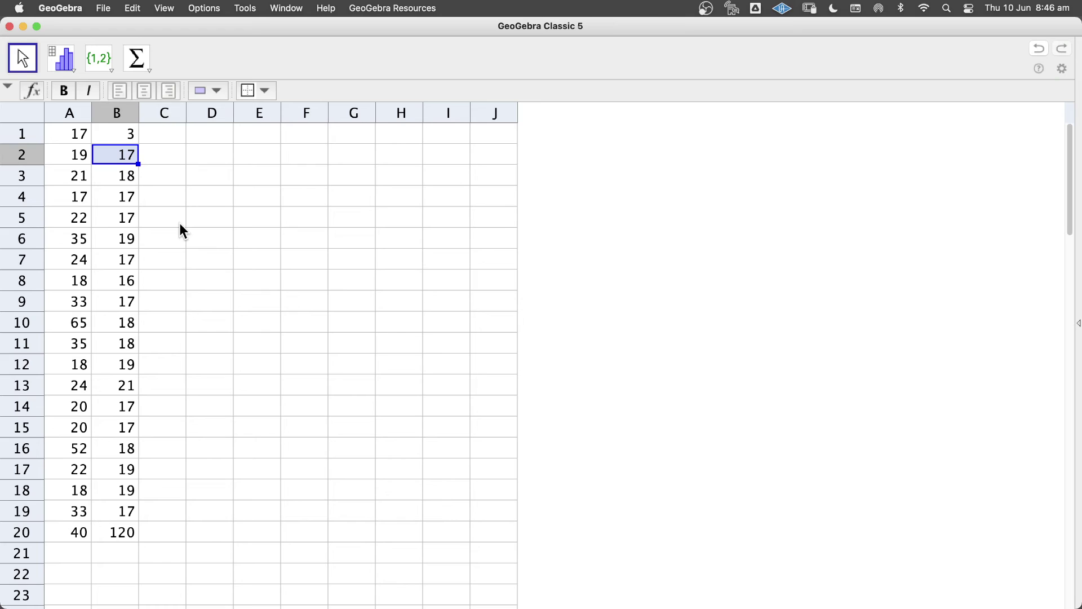
key(Down)
key(Down)
key(Down)
key(Down)
key(Down)
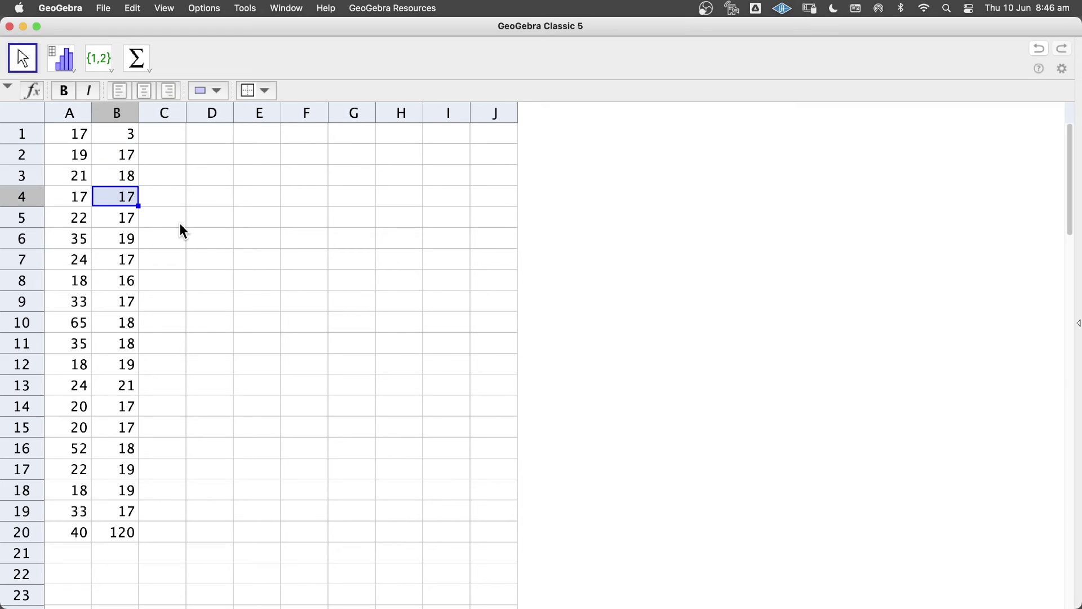
key(Down)
key(Down)
key(Down)
key(Down)
key(Down)
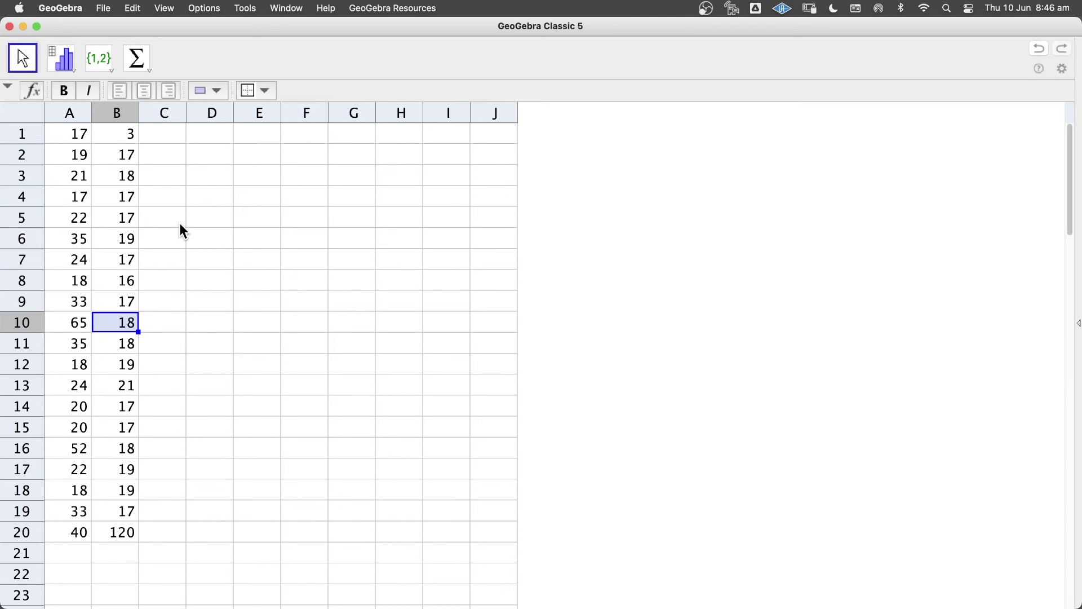
key(Down)
key(Down)
key(Down)
key(Down)
key(Down)
key(Down)
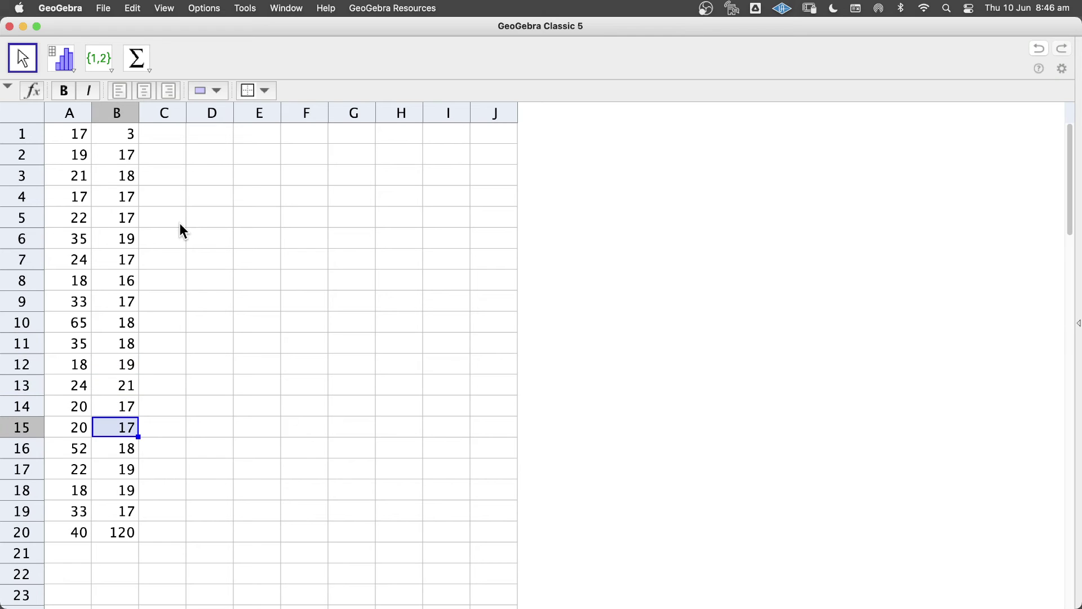
key(Down)
key(Up)
key(Up)
key(Up)
key(Up)
key(Up)
key(Up)
key(Up)
key(Up)
key(Up)
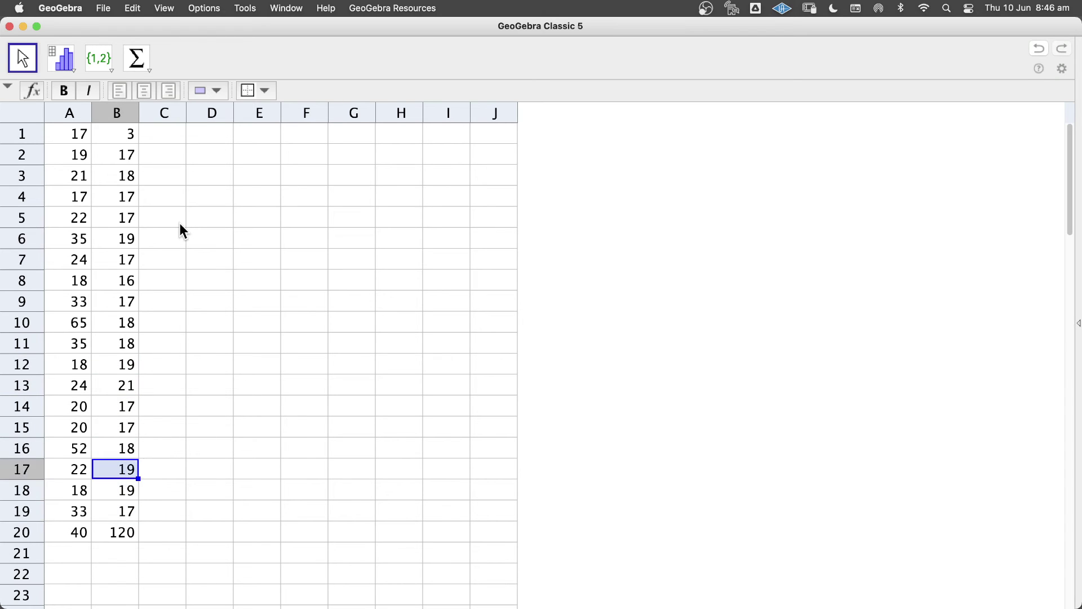
key(Up)
key(Up)
key(Up)
key(Up)
key(Up)
key(Up)
key(Up)
key(Up)
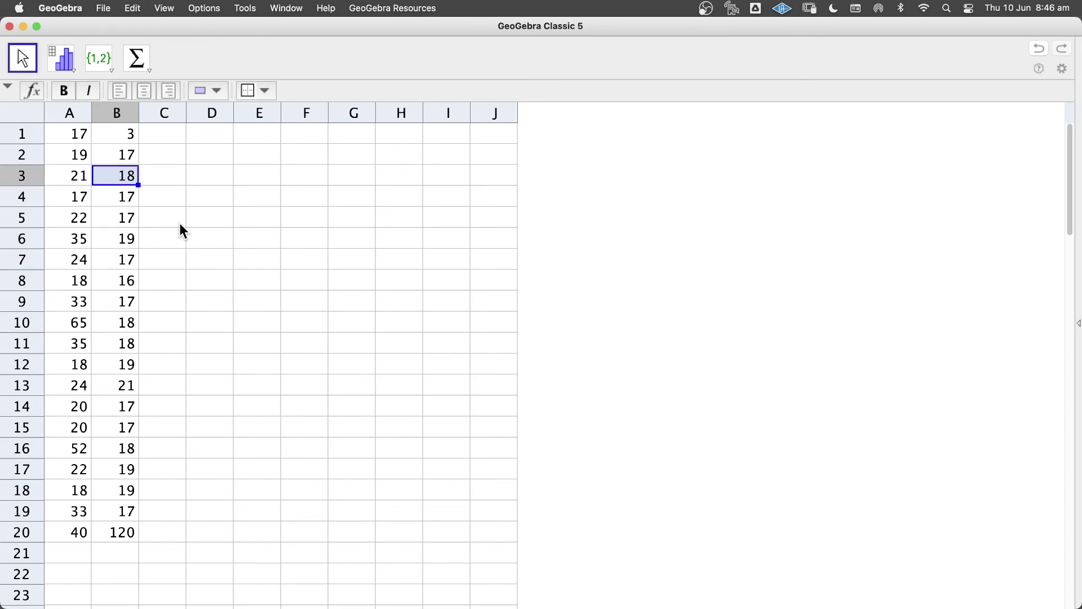
key(Down)
key(Down)
key(Down)
key(Down)
key(Down)
key(Down)
key(Down)
key(Down)
key(Down)
key(Down)
key(Down)
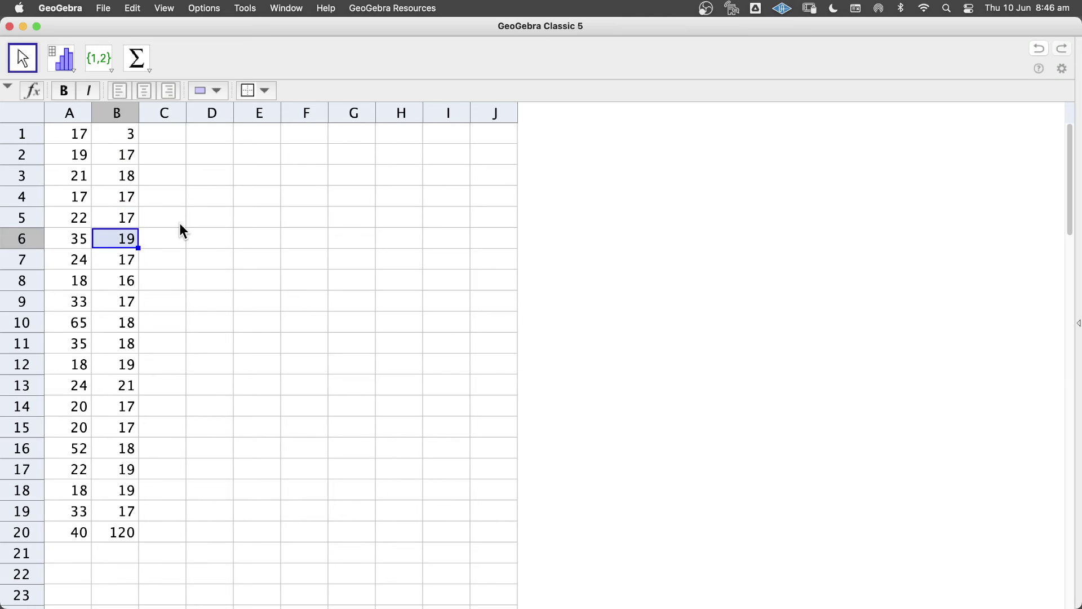
key(Down)
key(Down)
key(Down)
key(Down)
key(Down)
key(Down)
key(Down)
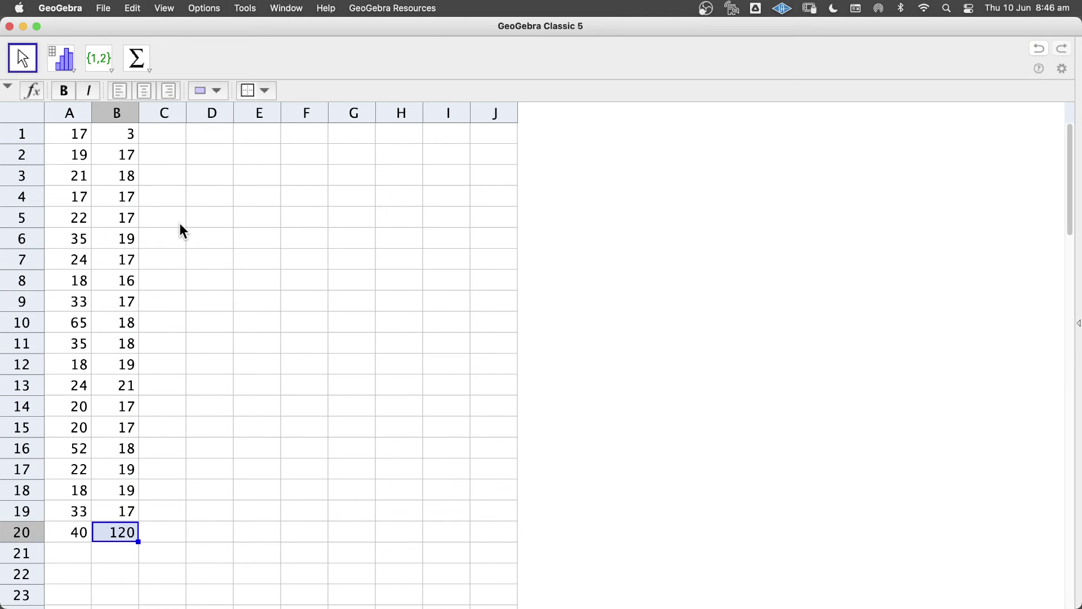
click(114, 141)
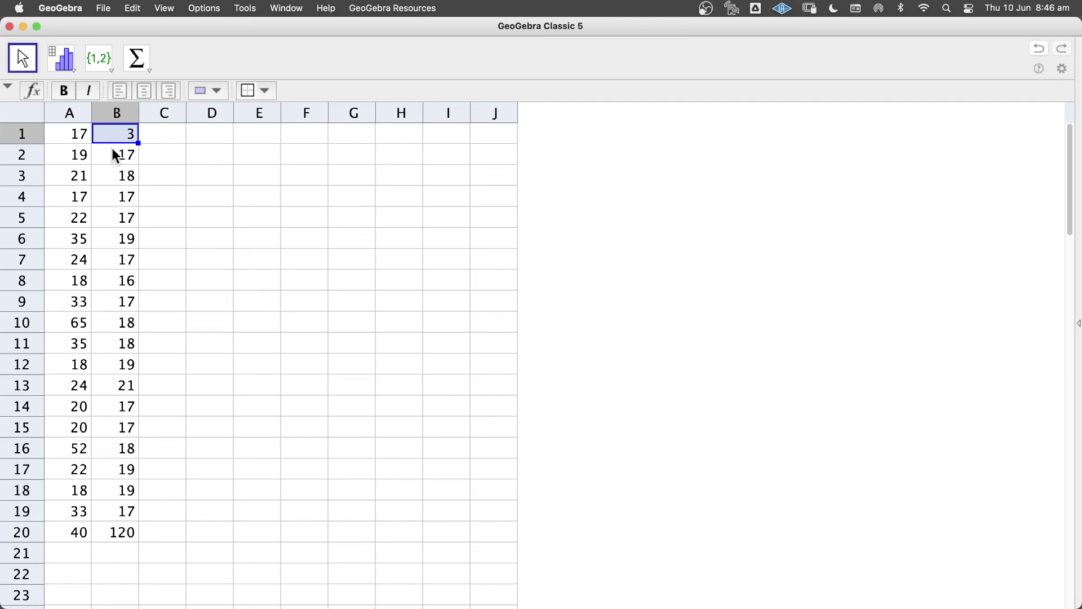
click(119, 551)
Run a One Variable Analysis on the edited column B
click(118, 112)
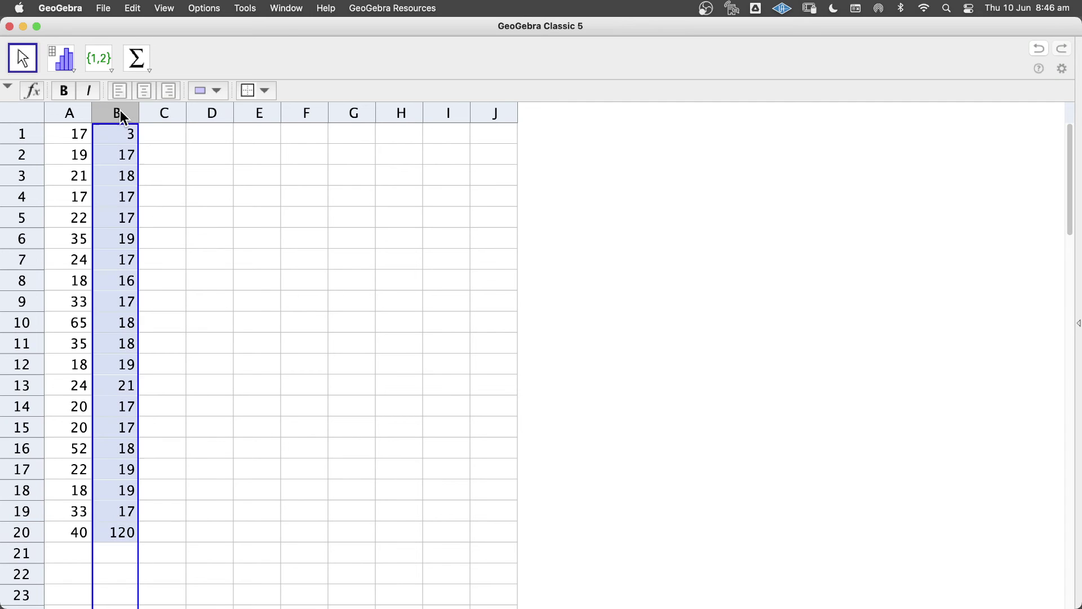
click(66, 62)
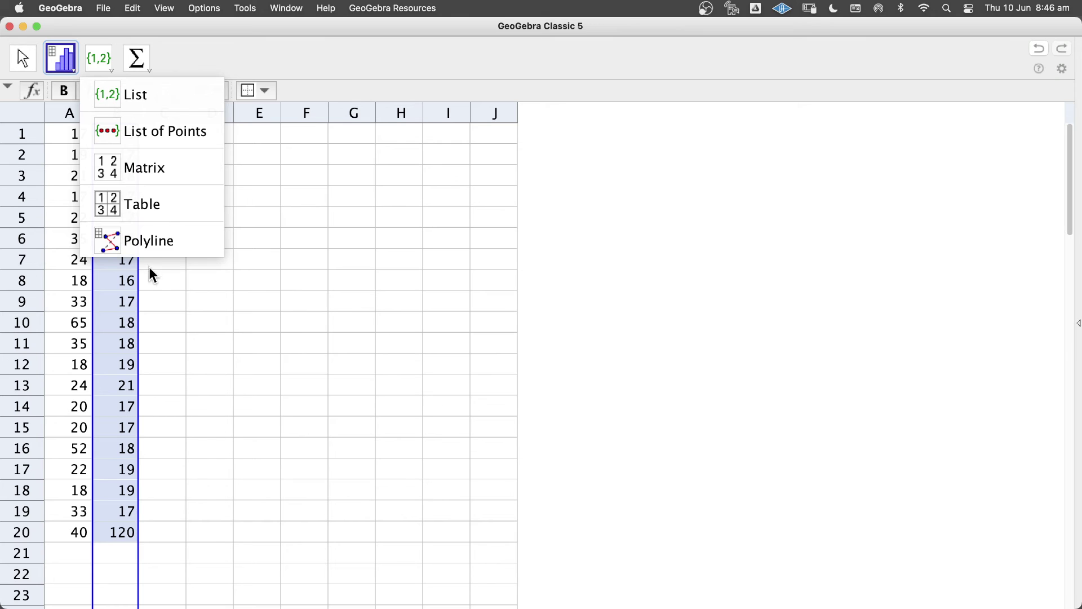
mouse_move(62, 59)
click(72, 90)
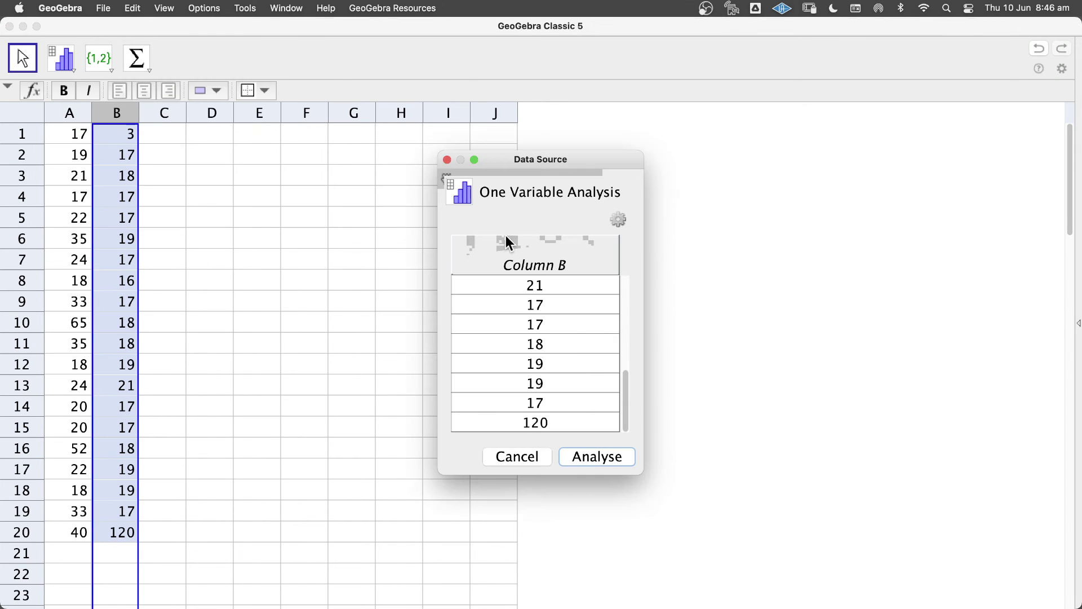
click(586, 459)
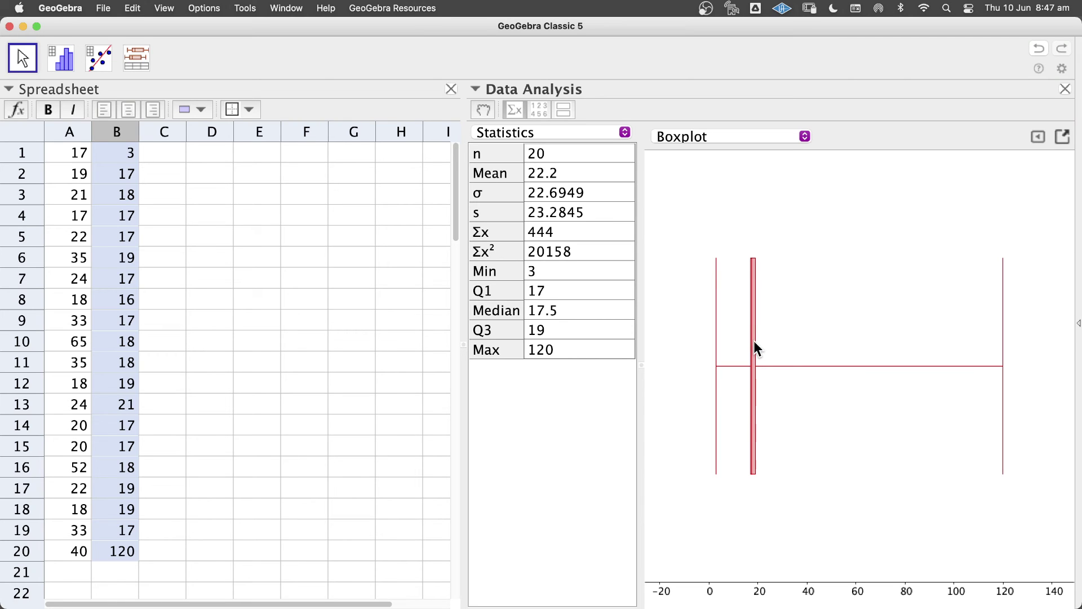
Compare the Q3 and Q1 values in column B's statistics table to judge the interquartile range
click(549, 331)
click(553, 289)
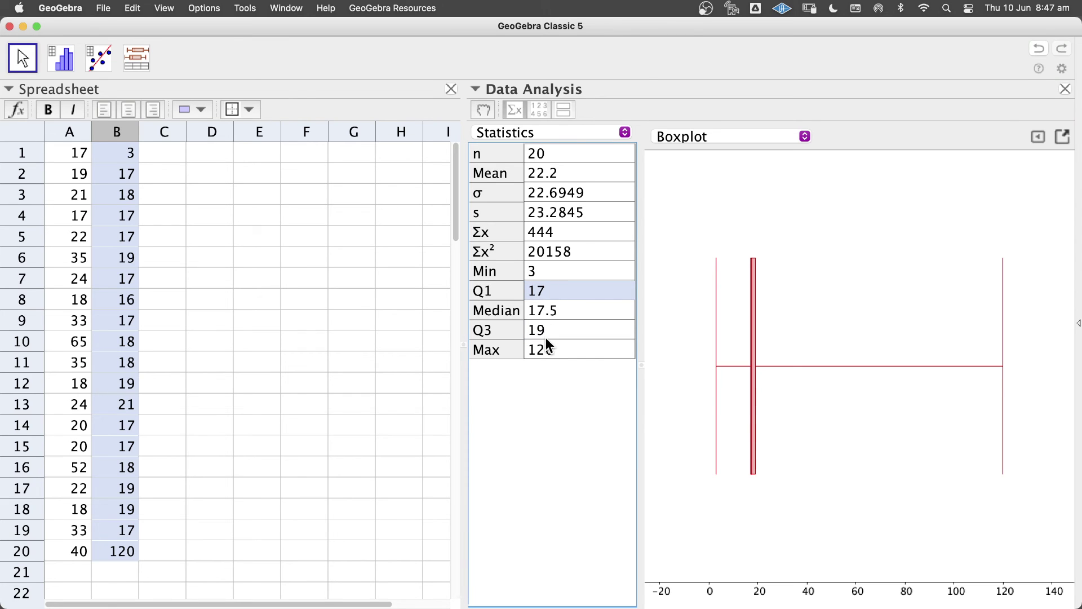
click(546, 333)
click(549, 288)
click(545, 332)
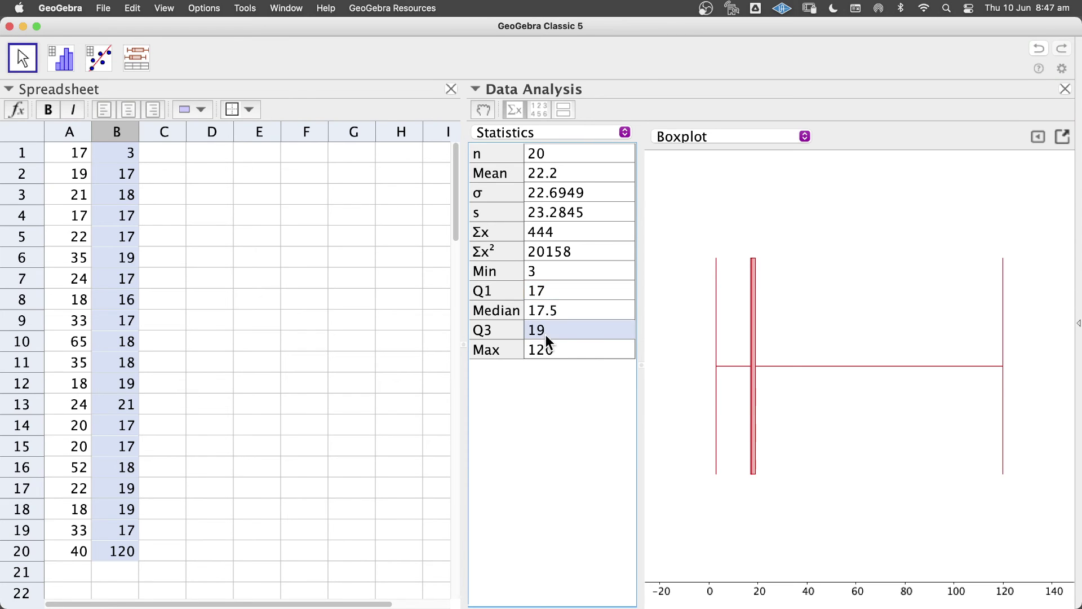
Recheck Q1 against Q3 in column B's statistics table and highlight its five-number summary from Min to Max
click(553, 294)
click(547, 328)
click(553, 289)
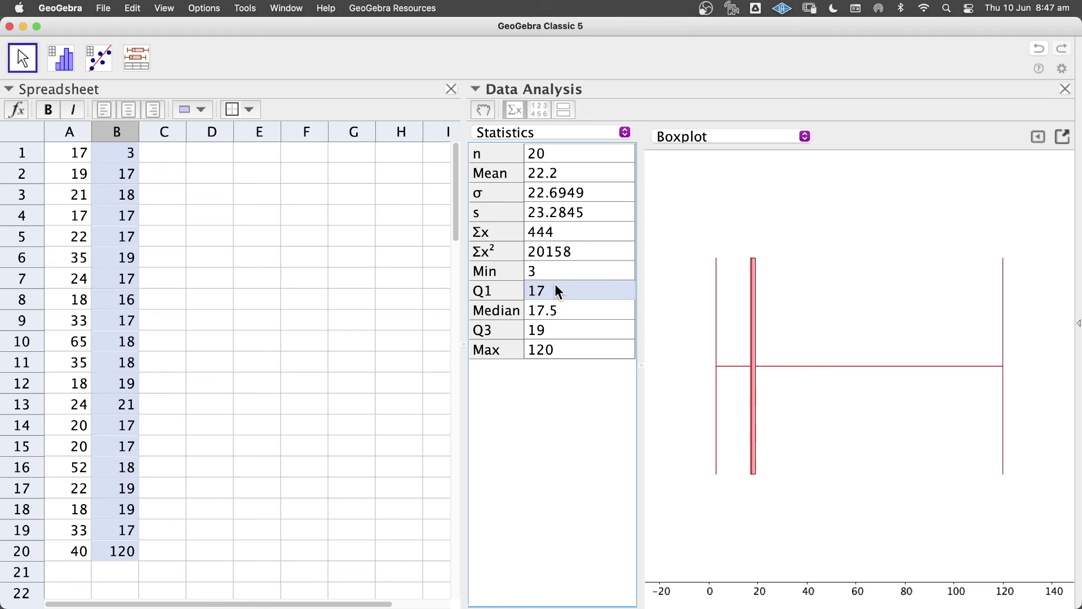
click(546, 330)
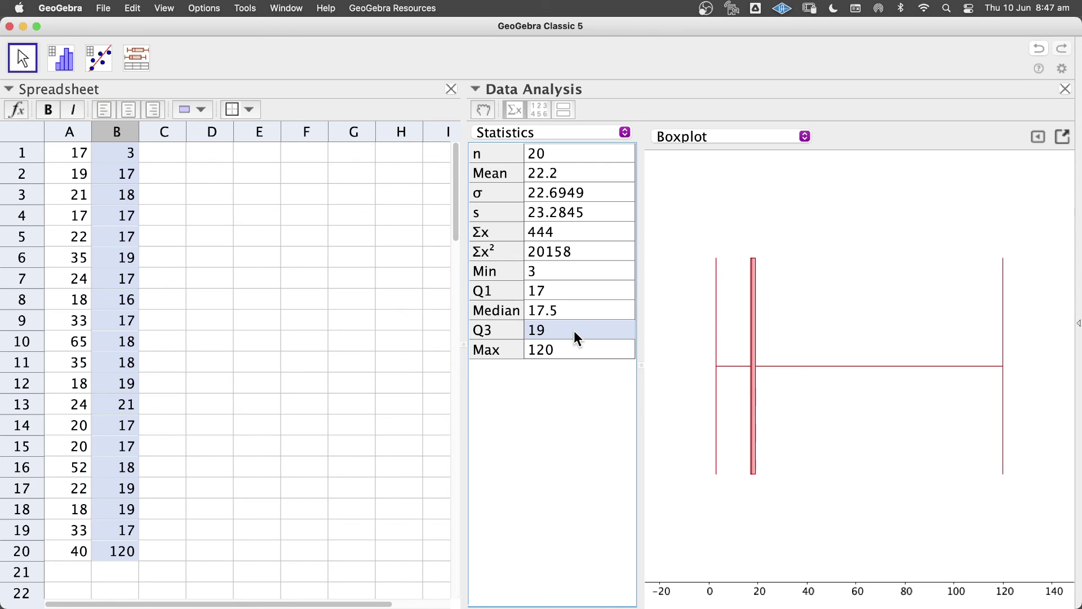
click(543, 289)
click(547, 327)
click(557, 298)
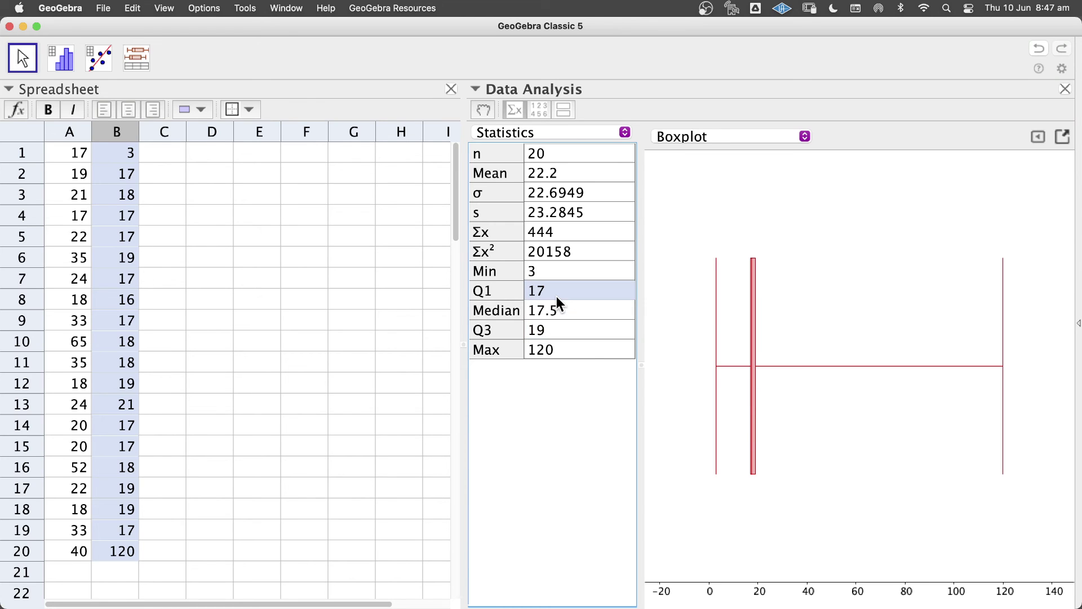
click(554, 334)
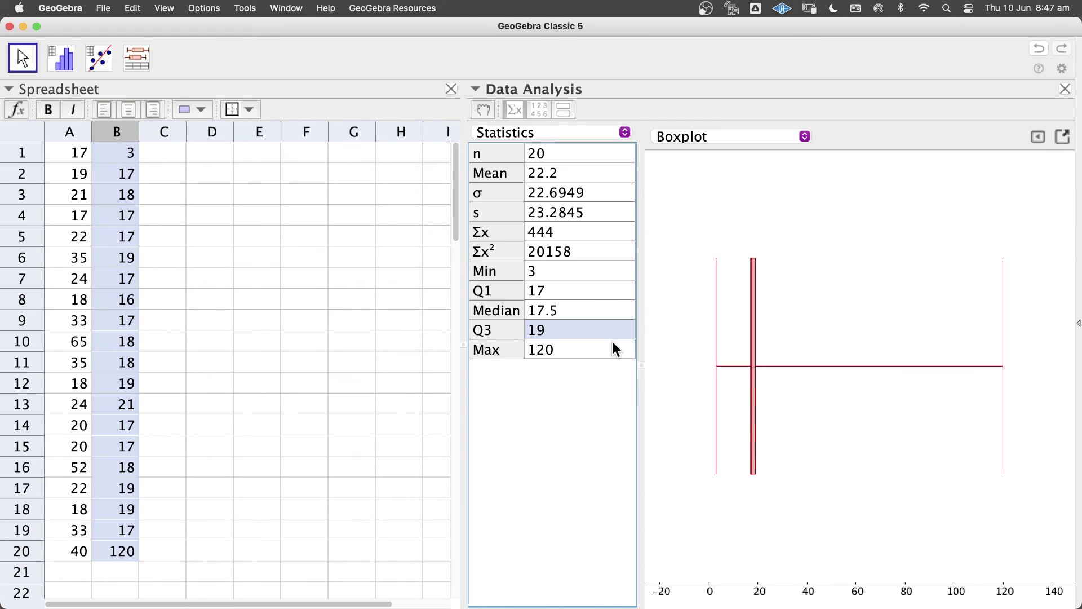
click(553, 289)
click(550, 326)
click(564, 293)
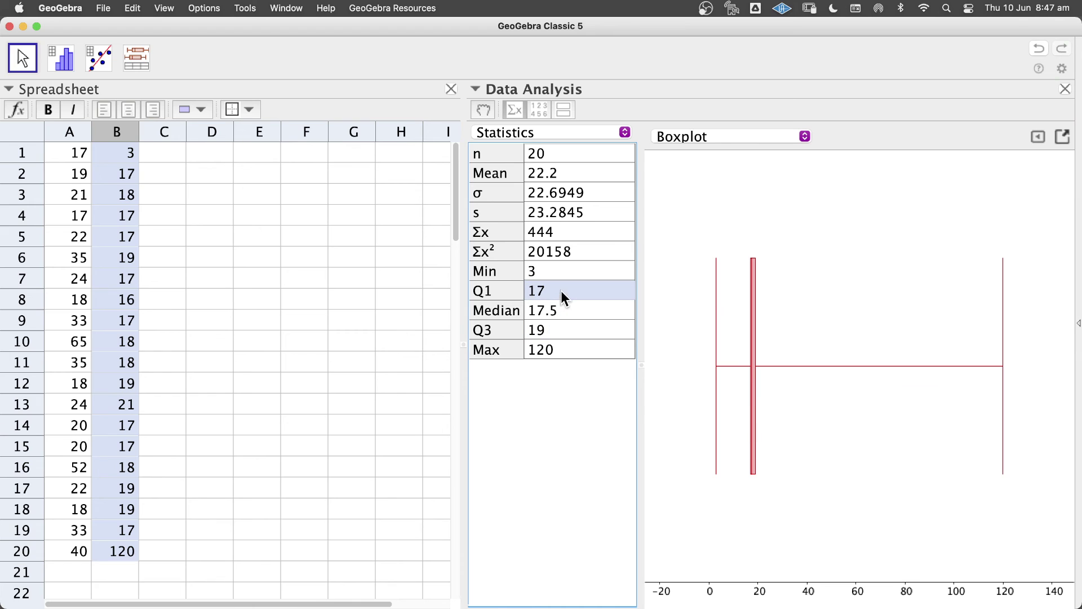
click(556, 327)
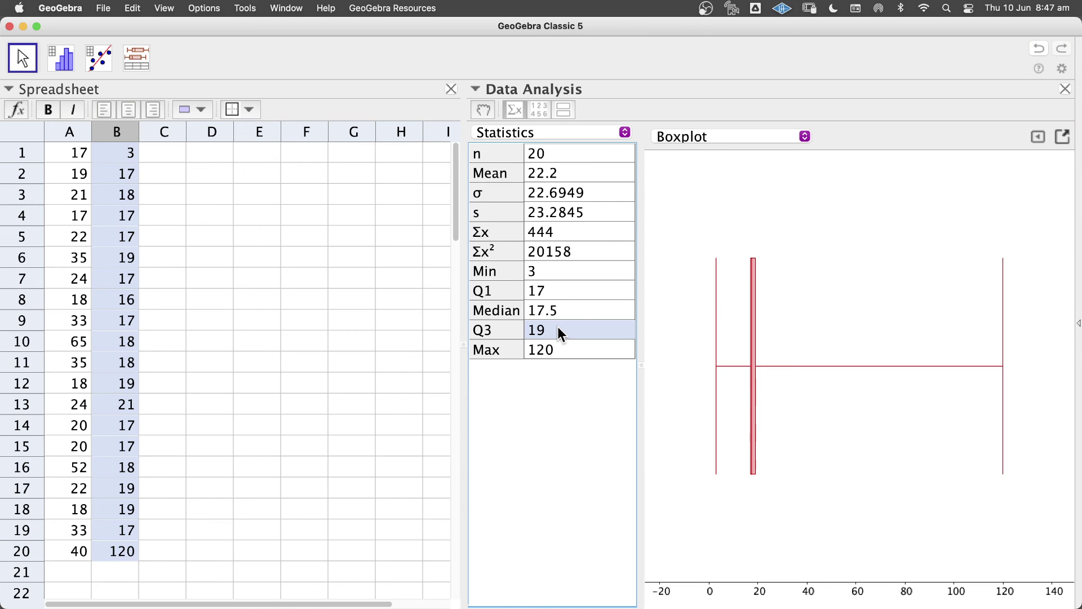
click(563, 278)
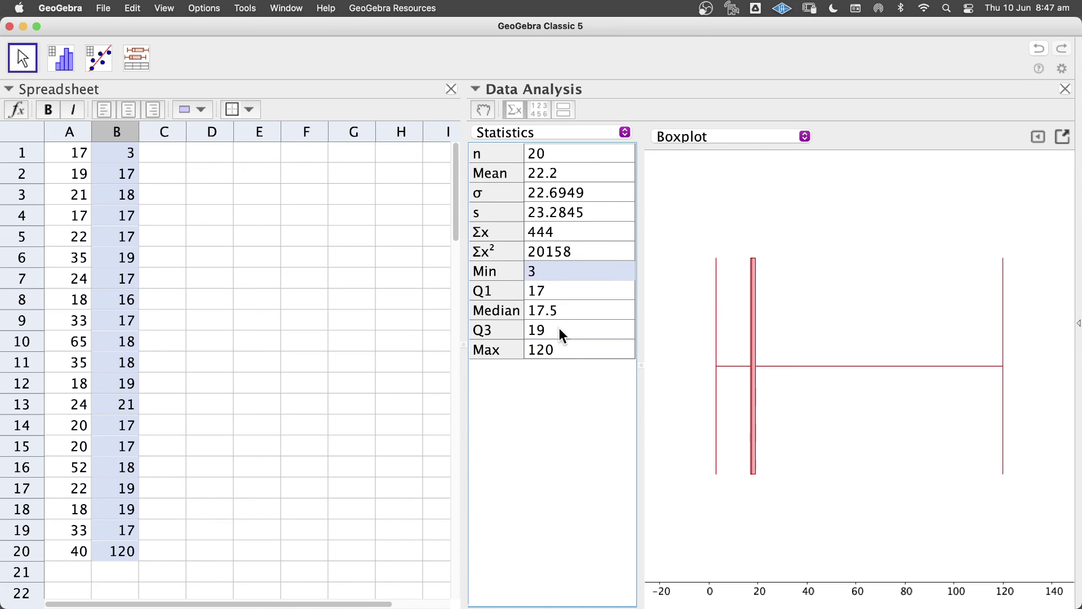
shift+click(561, 352)
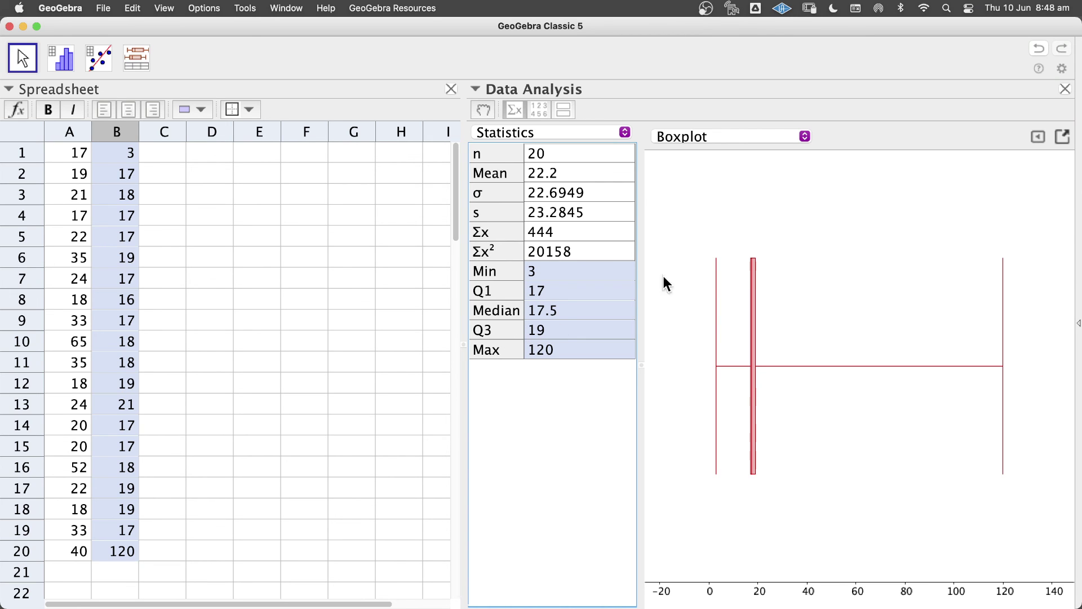
Replace column B's analysis with a Multiple Variable Analysis of columns A and B, and highlight both columns' statistics from Min to Max
click(1065, 89)
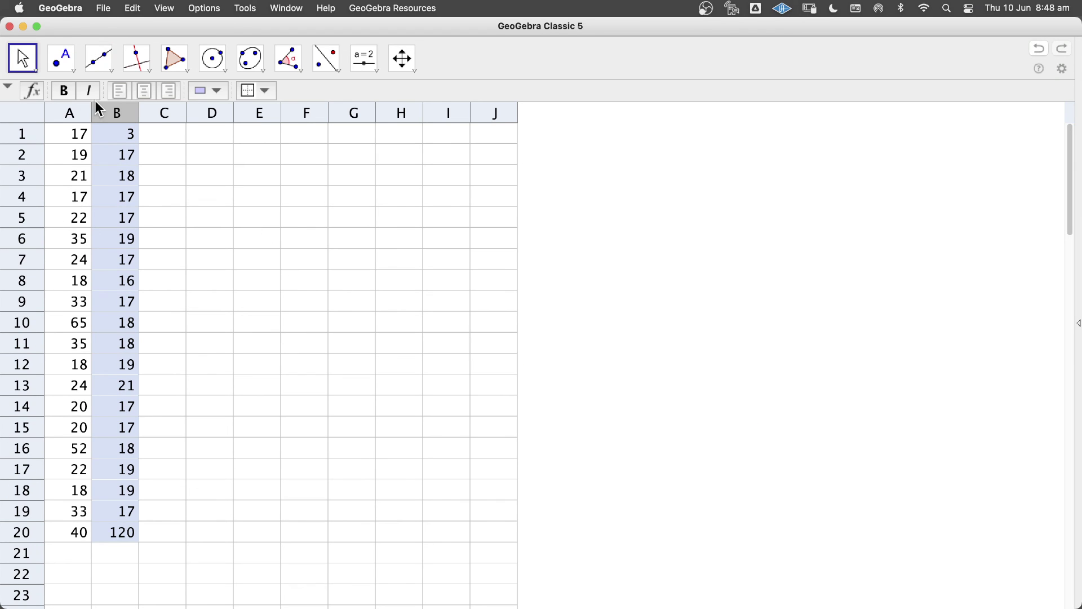
click(71, 113)
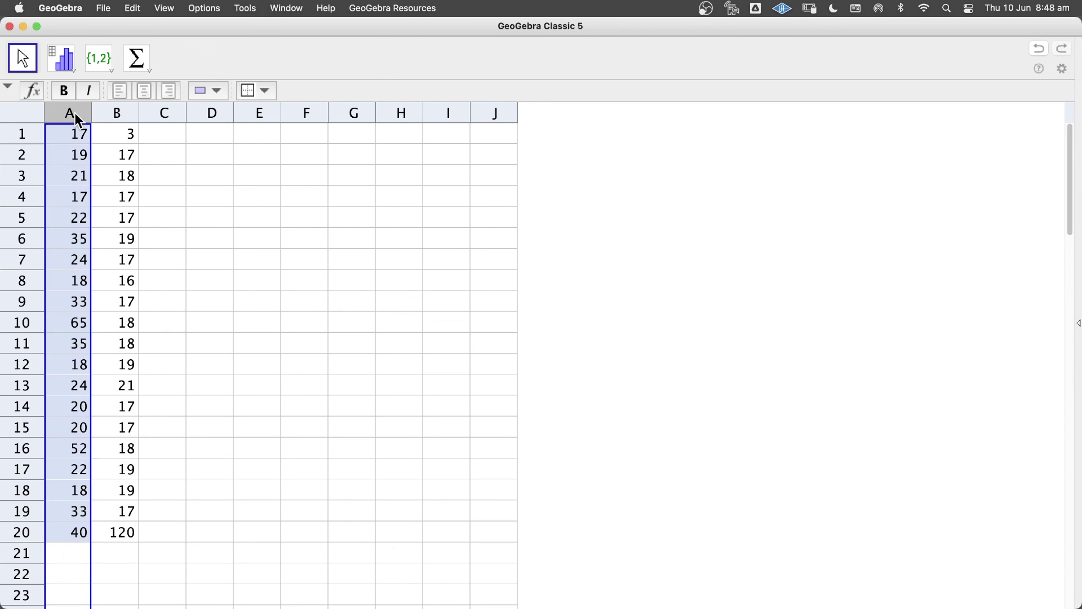
shift+click(113, 113)
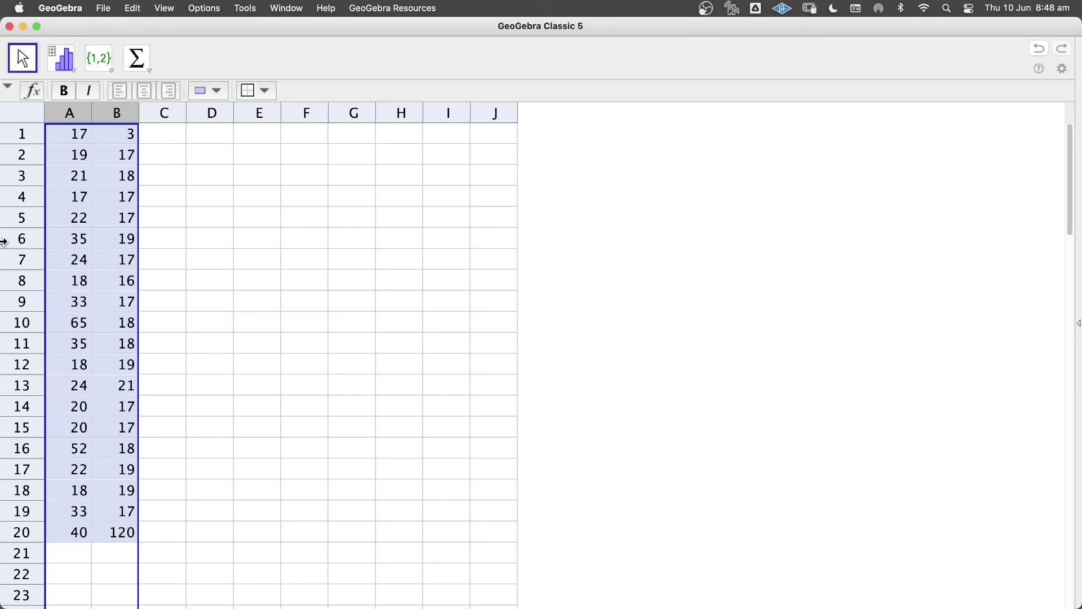
click(165, 113)
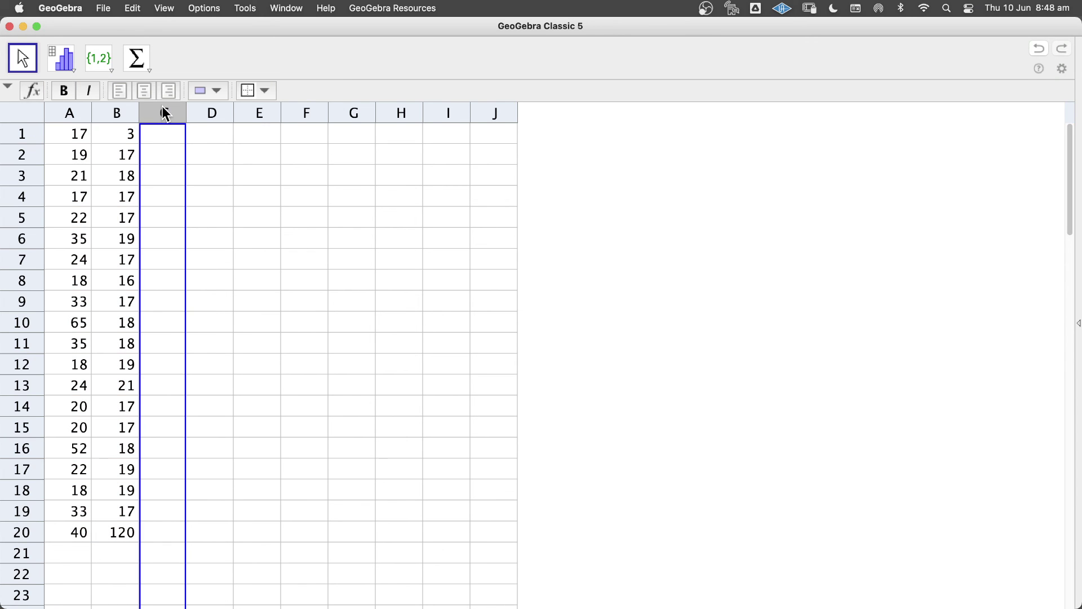
click(67, 116)
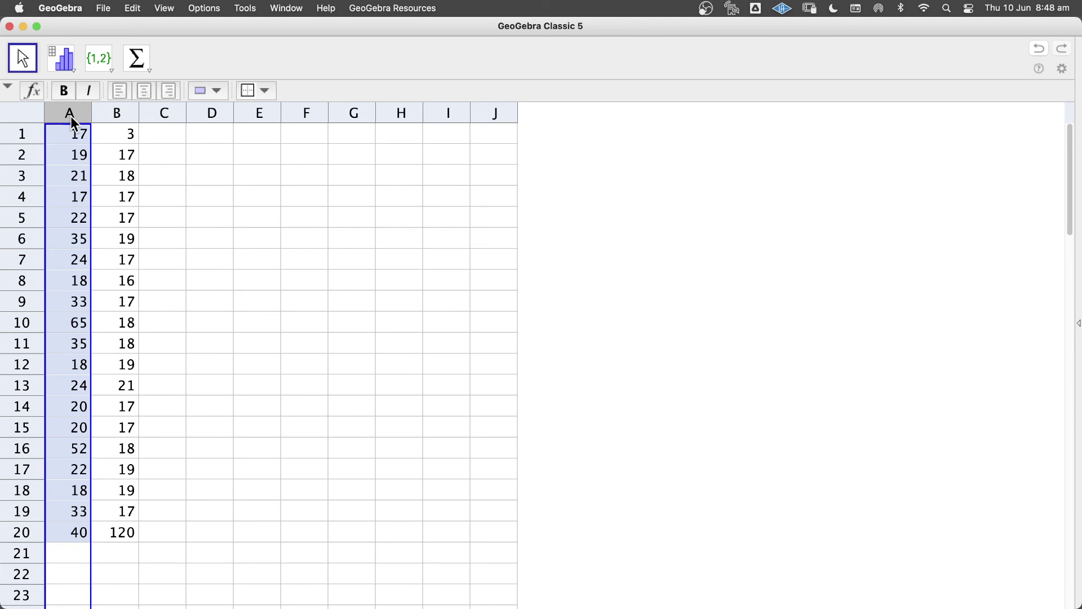
shift+click(116, 113)
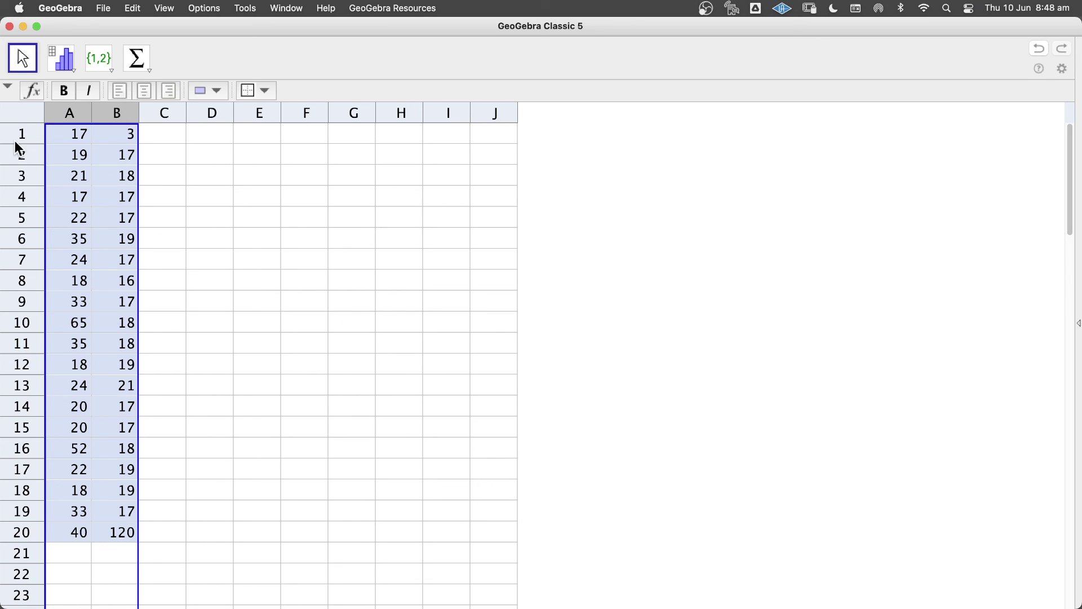
click(74, 68)
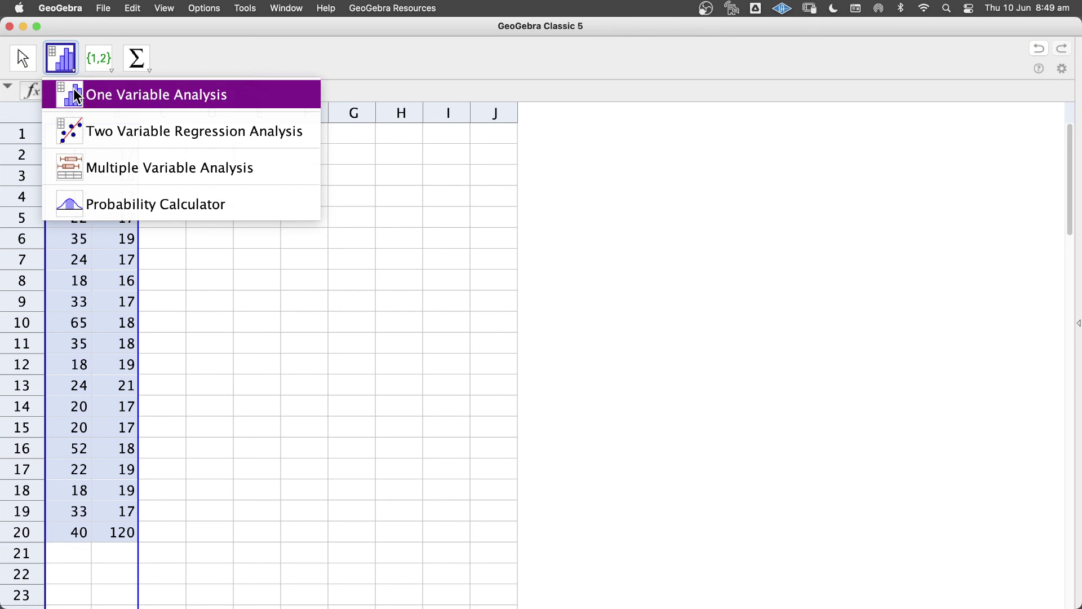
click(82, 171)
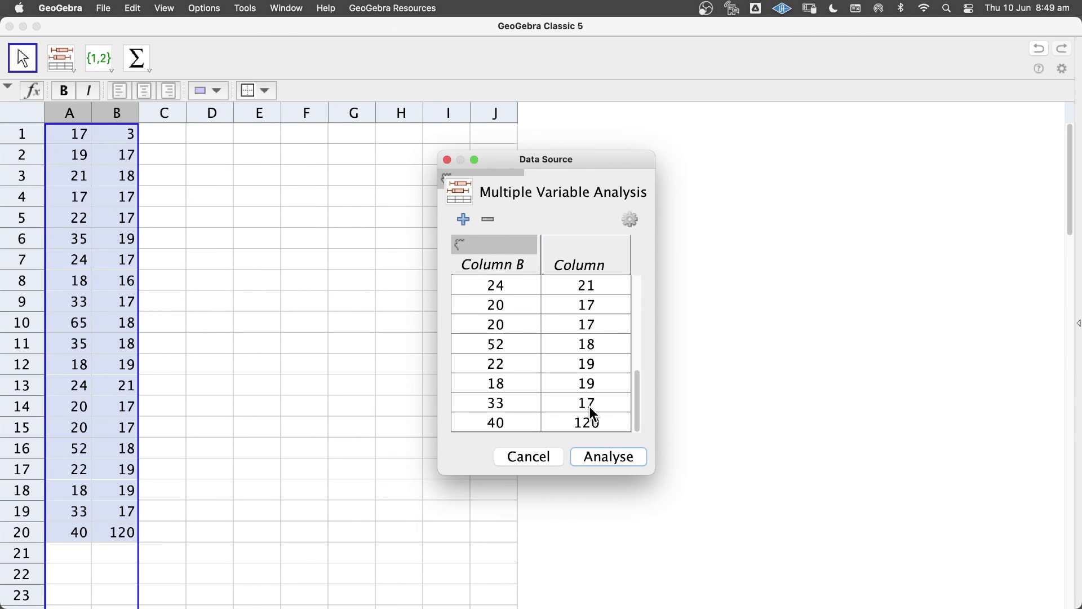
click(598, 458)
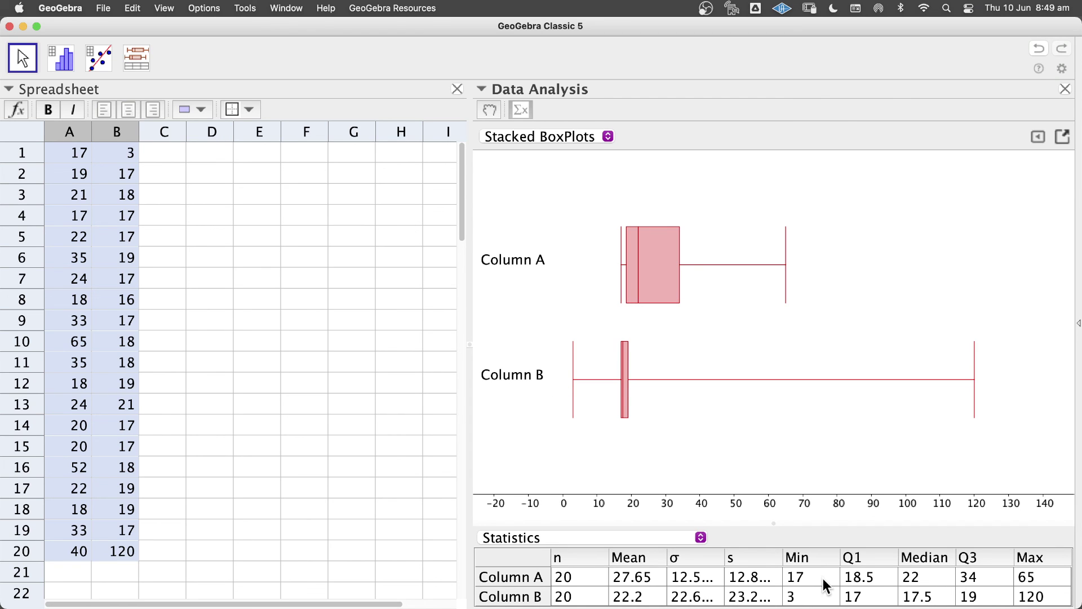
drag(801, 582, 1039, 598)
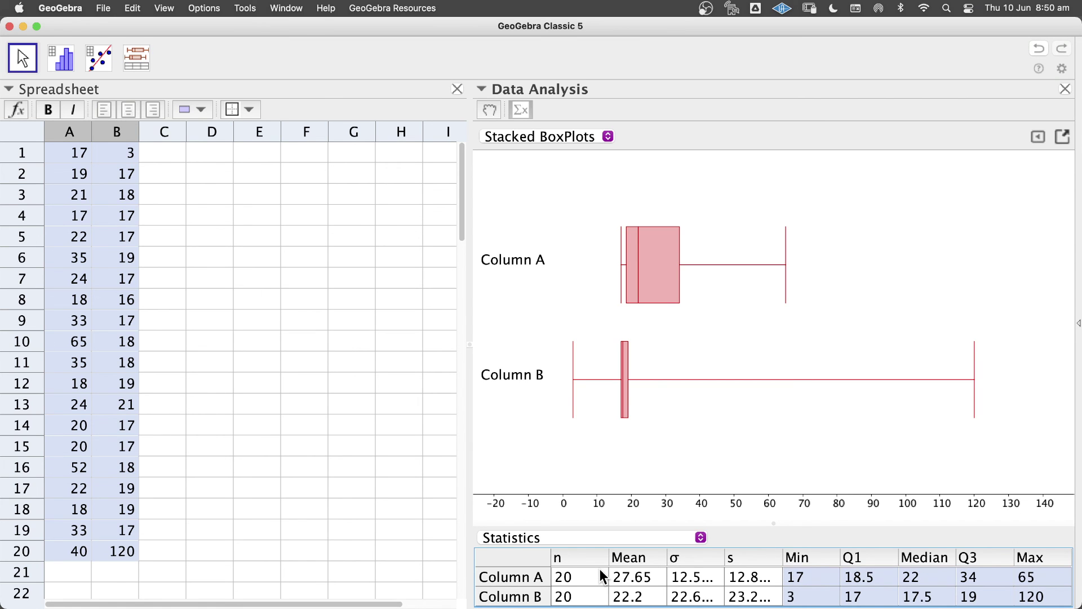